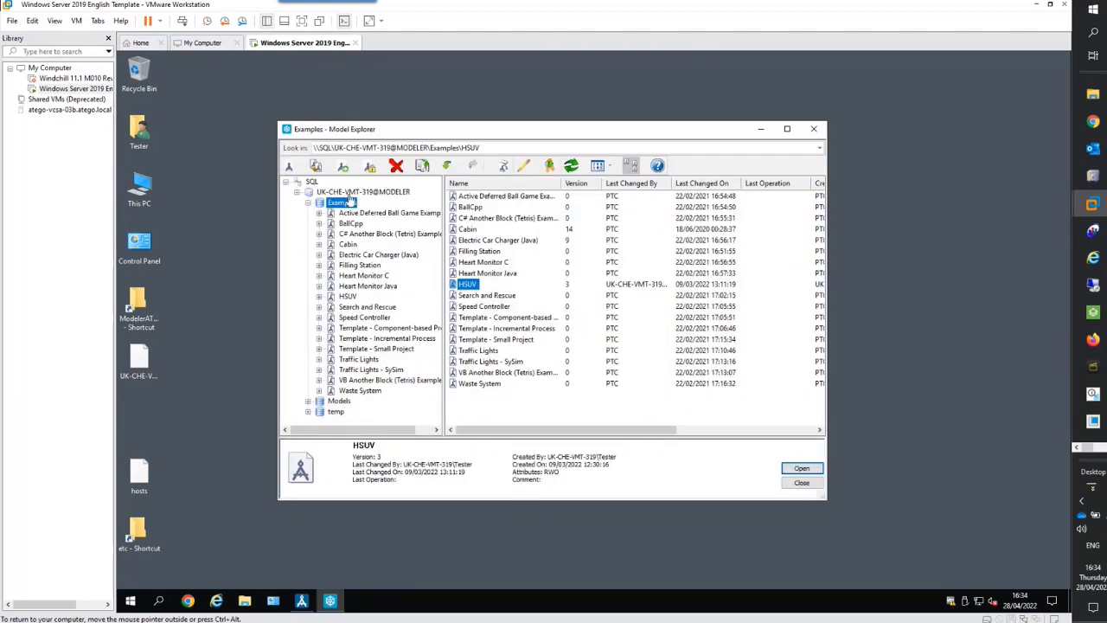
- Start a new model with profiles in the temp database and include the SysML (Full Profile)
click(308, 203)
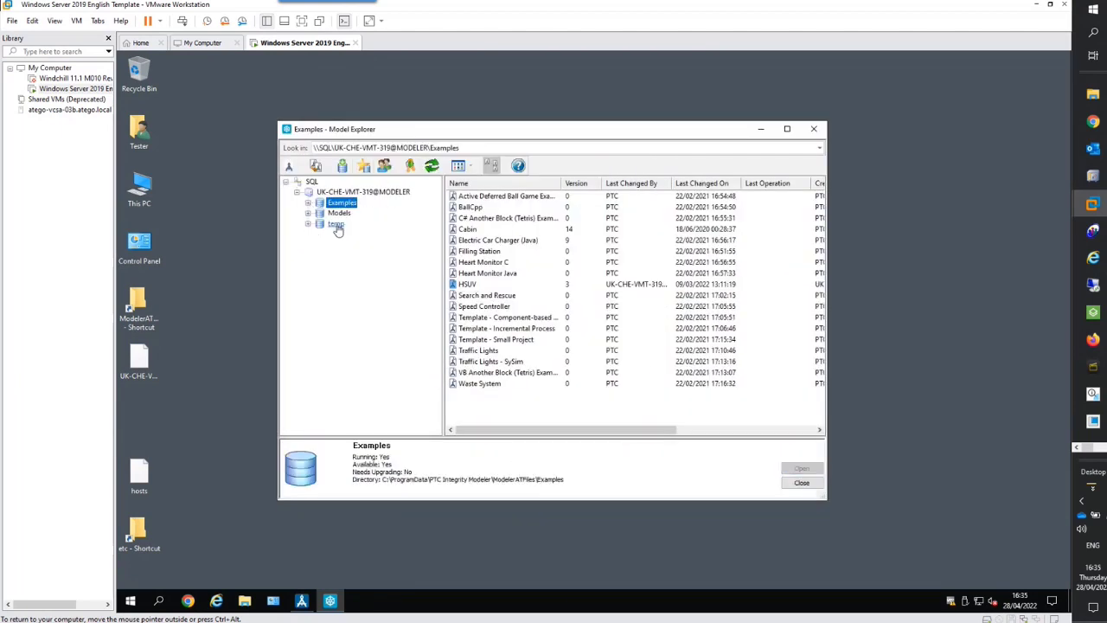
click(335, 224)
right_click(336, 224)
mouse_move(437, 249)
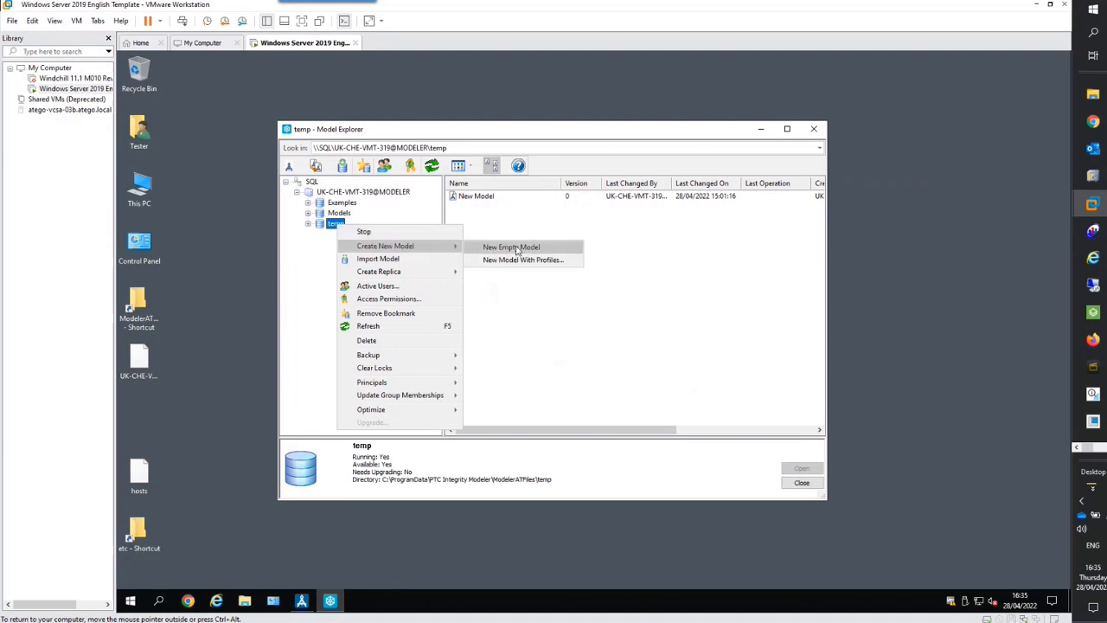
click(545, 260)
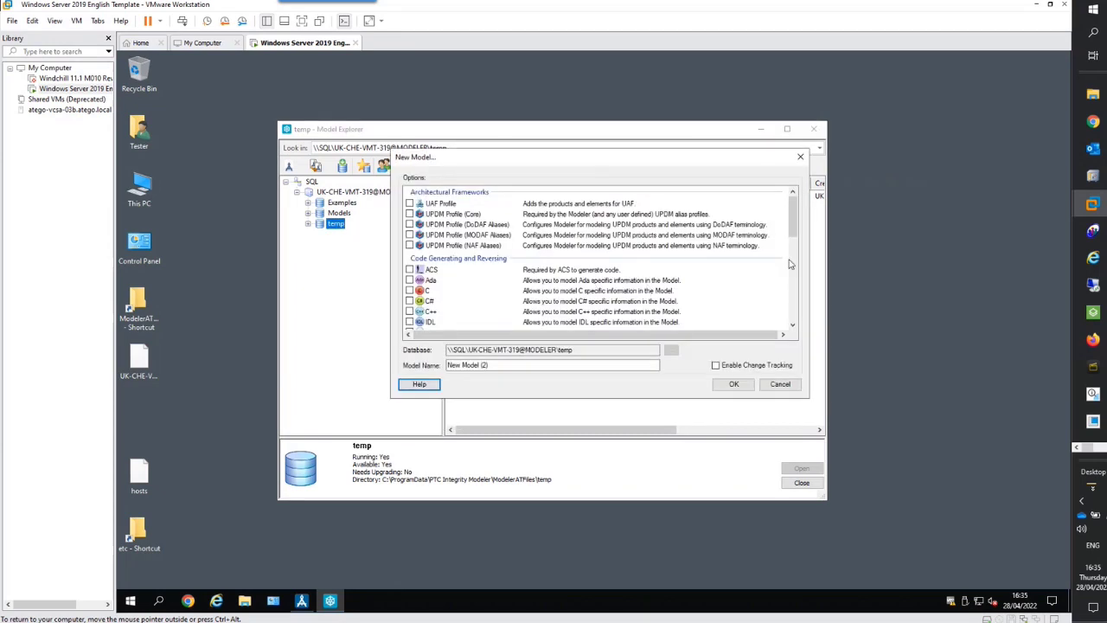
click(794, 259)
scroll(794, 259, down, 3)
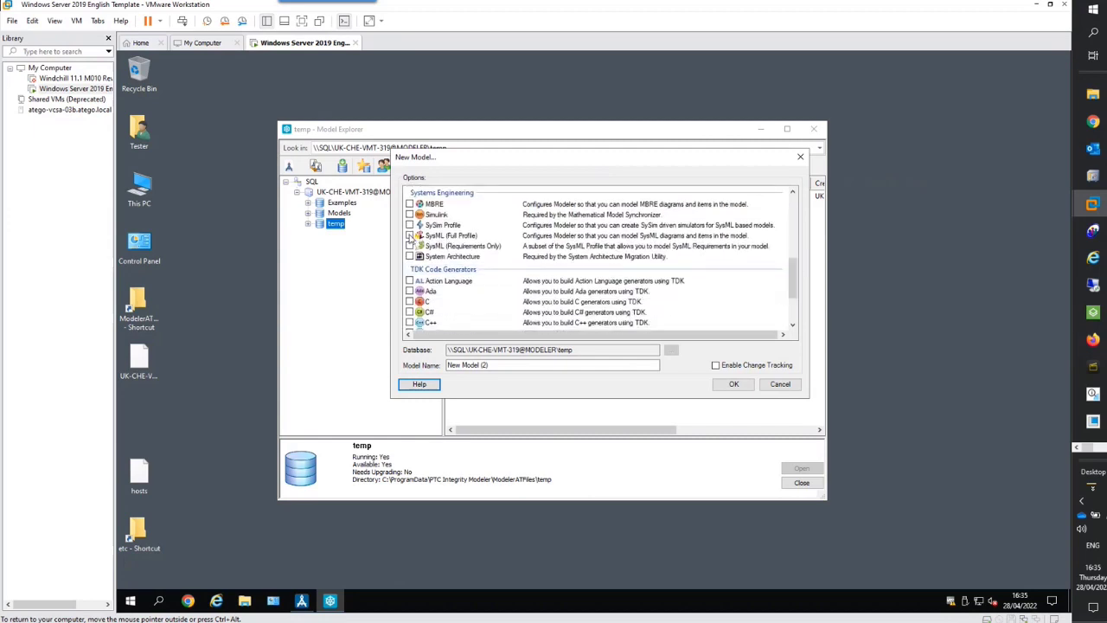
click(410, 236)
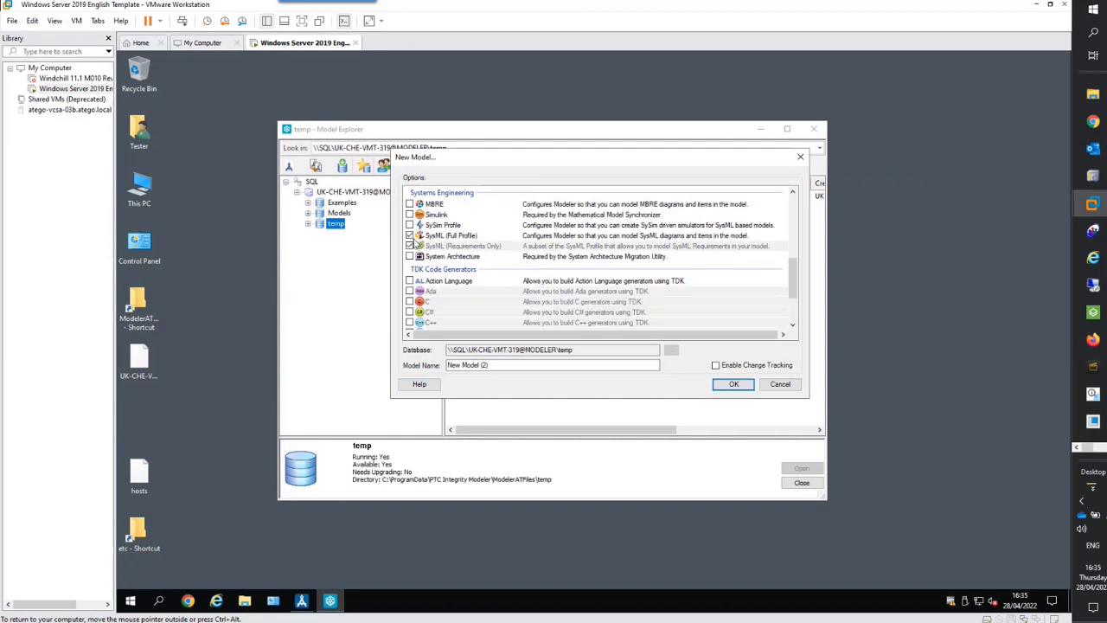
scroll(790, 281, up, 3)
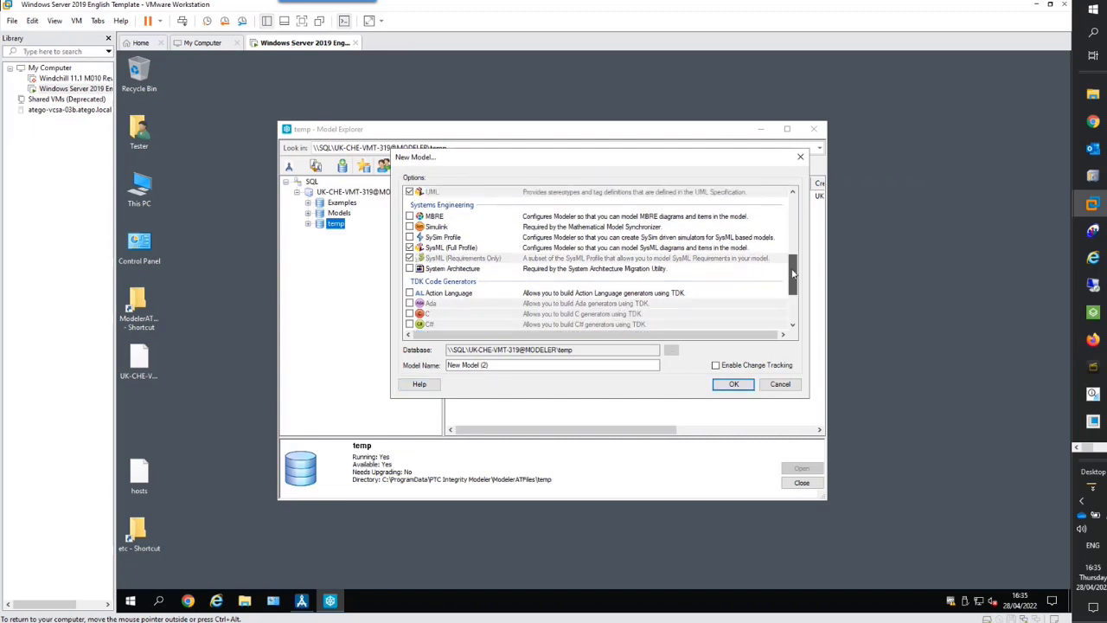
mouse_move(412, 260)
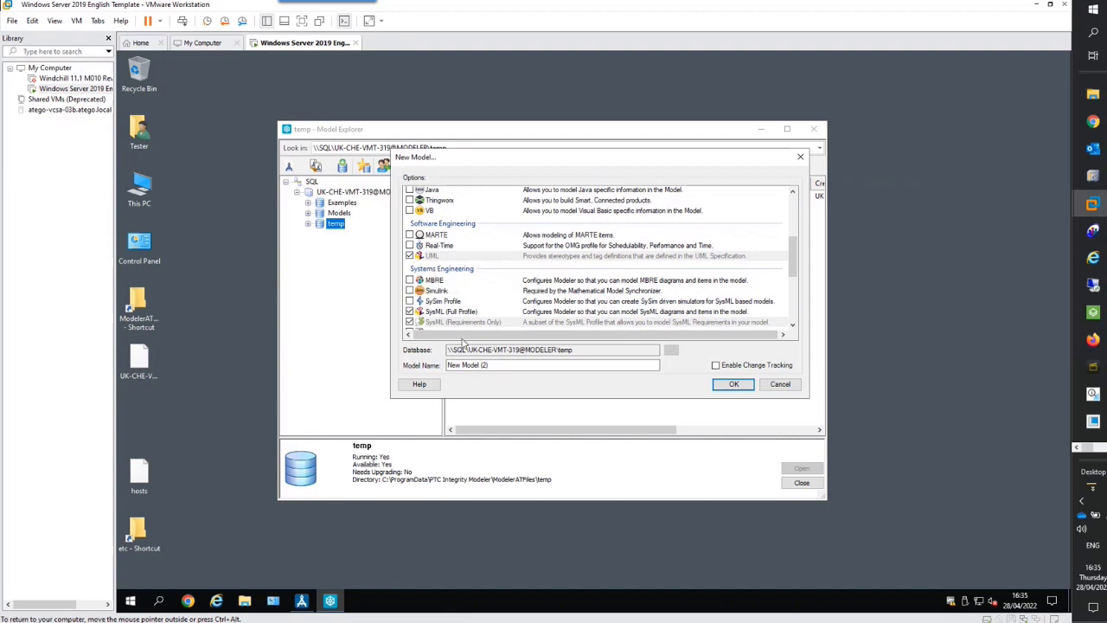
- Name the new model Demo1 and create it
drag(496, 364, 443, 354)
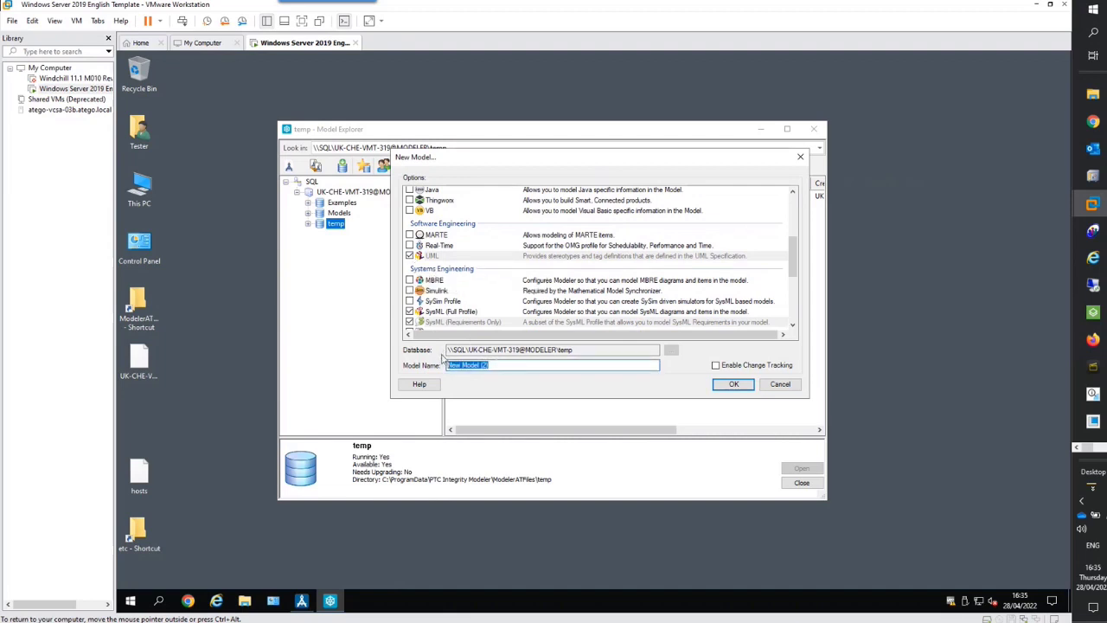
text(Demo1)
click(734, 385)
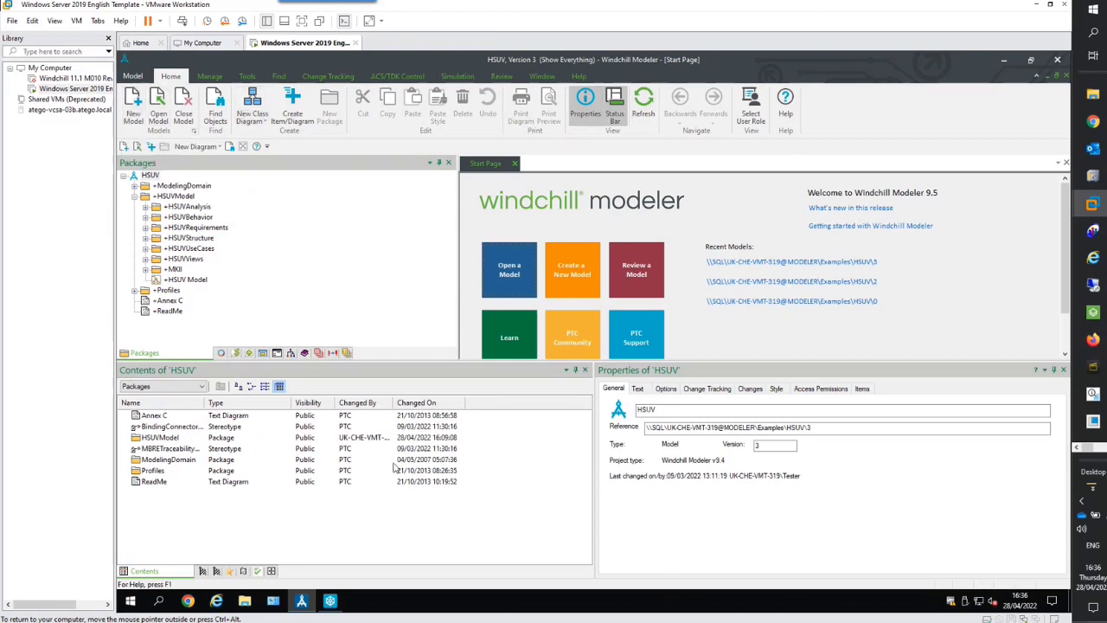
- Switch back to Model Explorer, select the Demo1 model in the temp database and minimize the HSUV modeler window
click(330, 600)
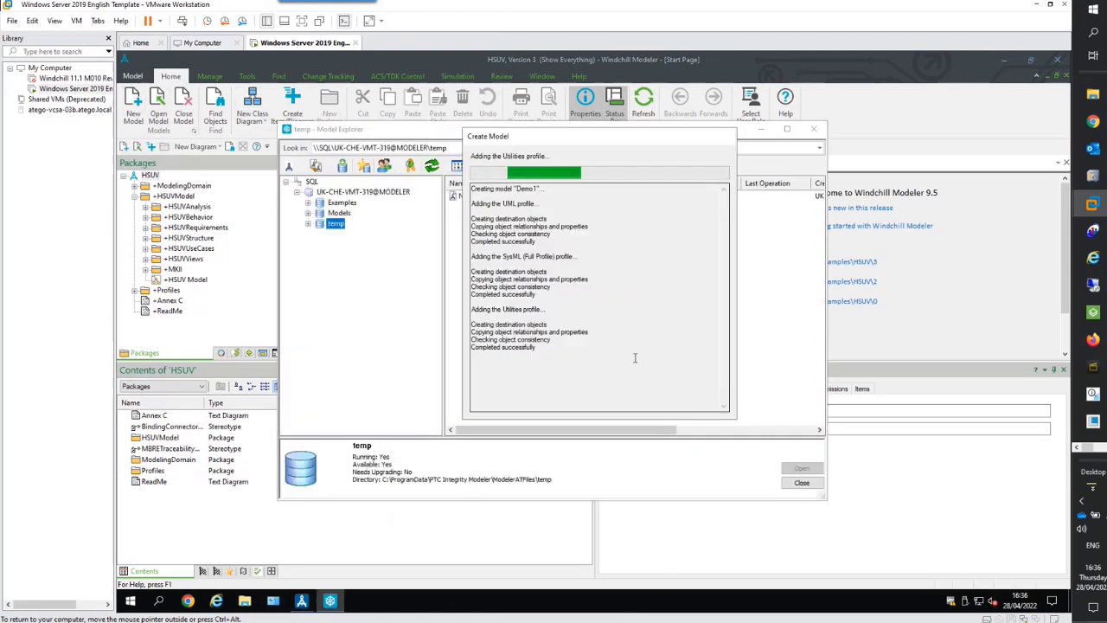
click(442, 237)
click(349, 235)
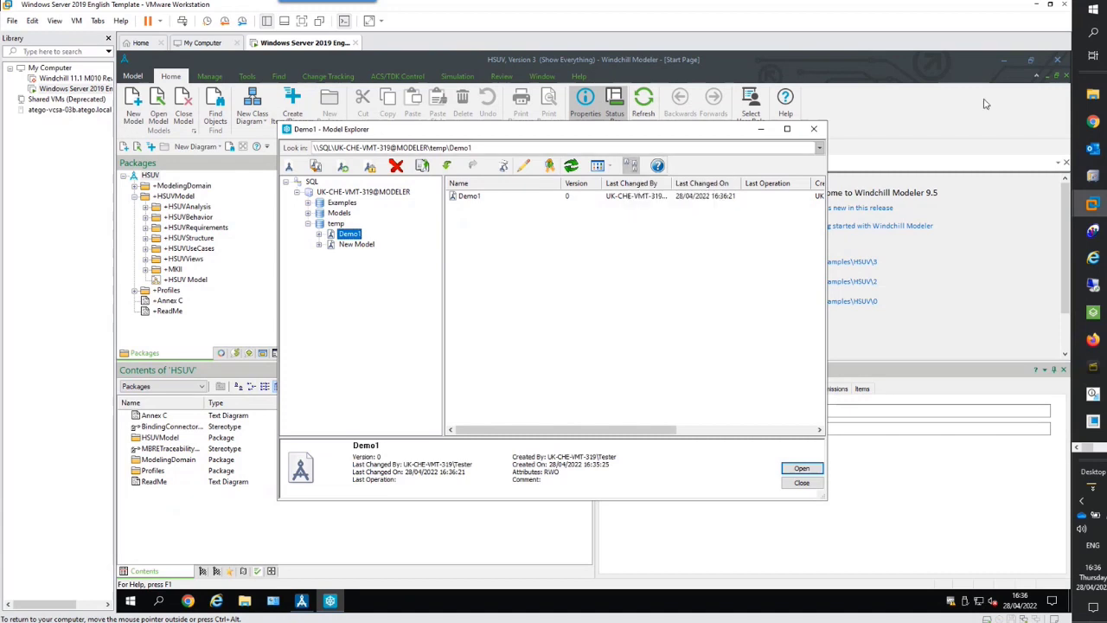
click(1003, 60)
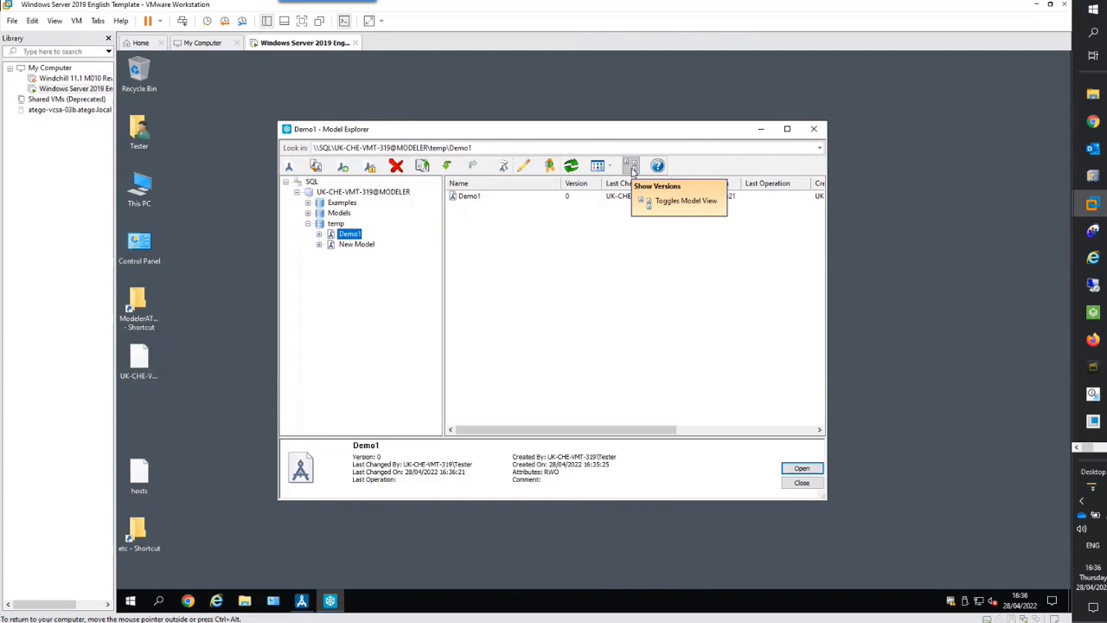
- Create a new version of the Demo1 model from its version 0
click(631, 167)
click(319, 234)
click(350, 244)
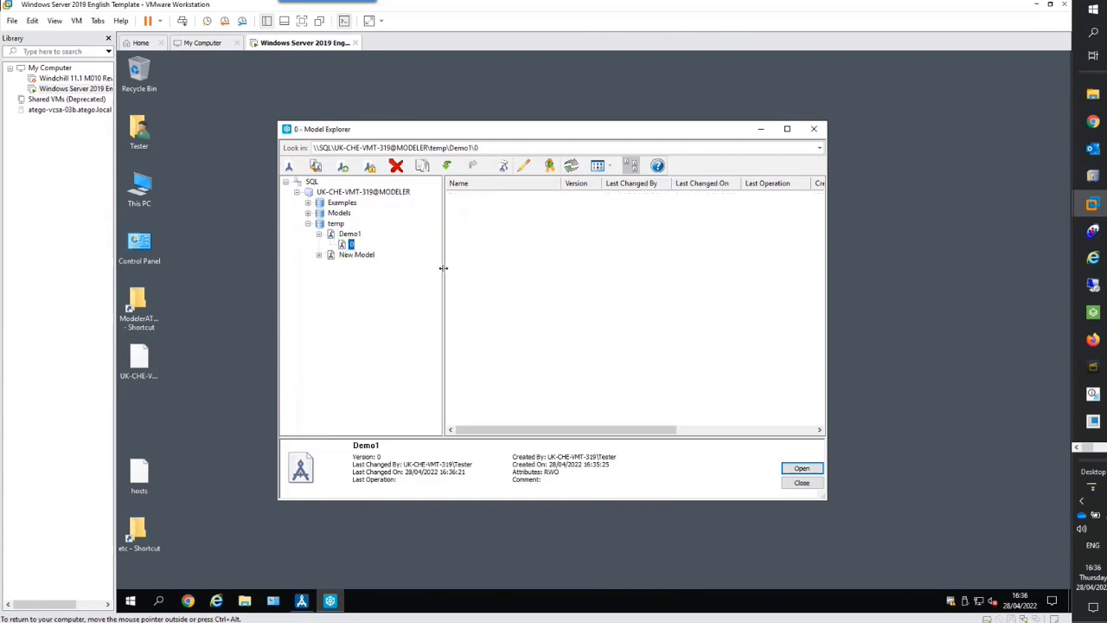
right_click(350, 245)
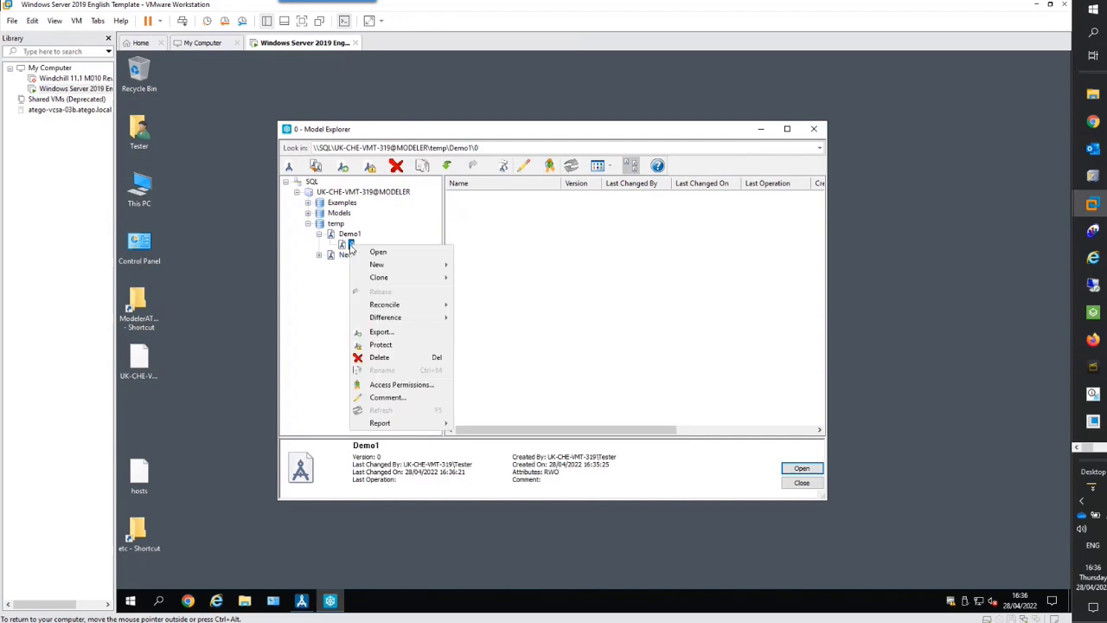
mouse_move(422, 265)
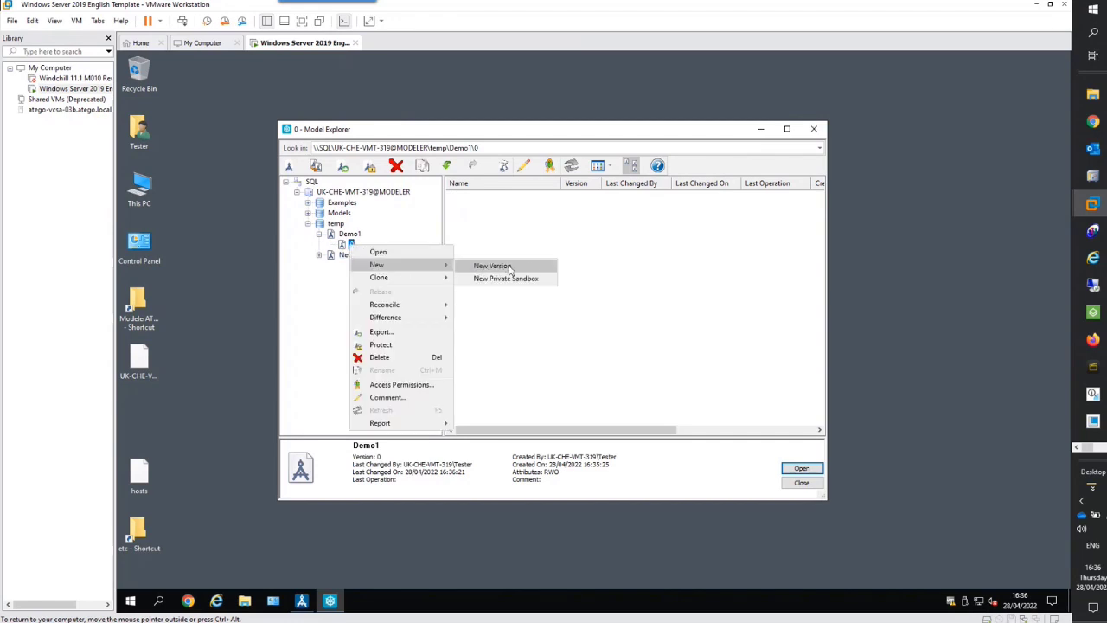
click(509, 267)
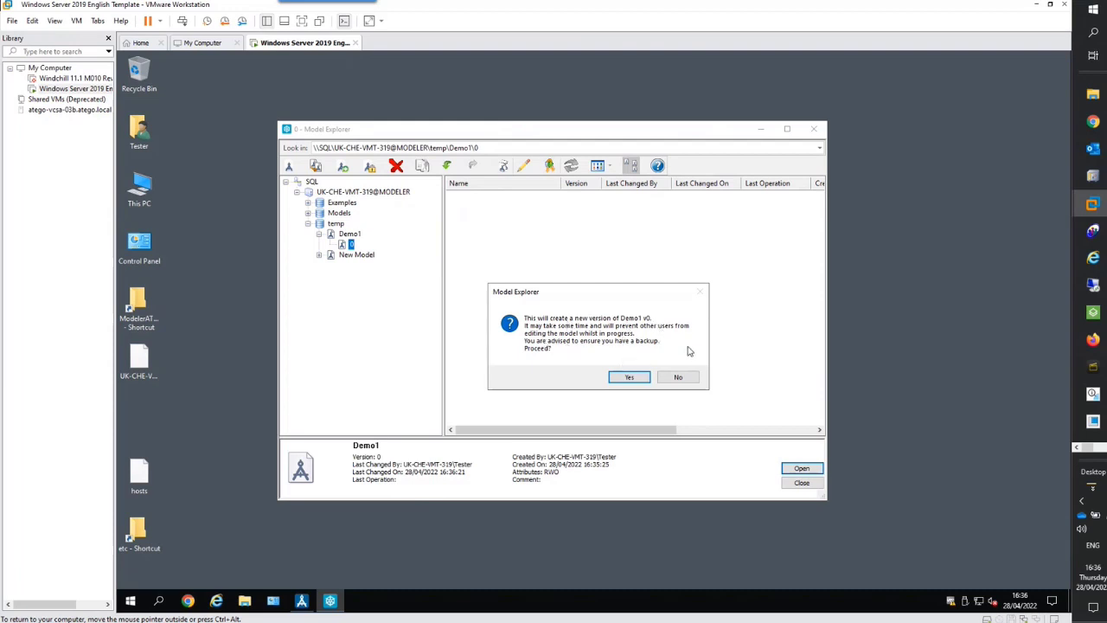
click(639, 378)
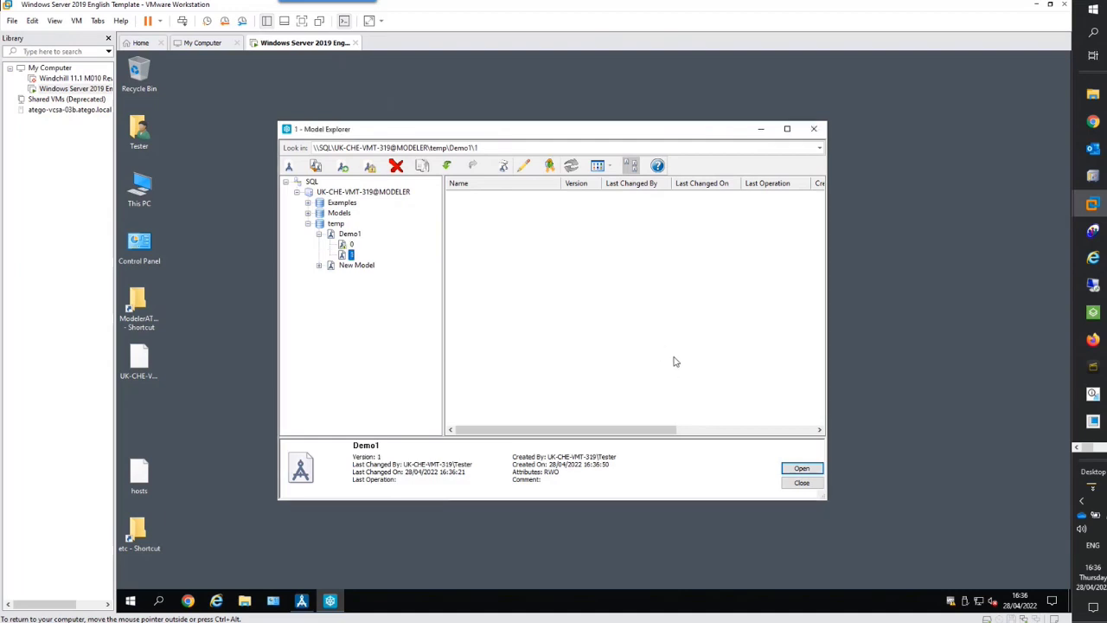
- Open version 1 of Demo1 in Windchill Modeler and add a package with the default name to the model
click(351, 245)
click(351, 256)
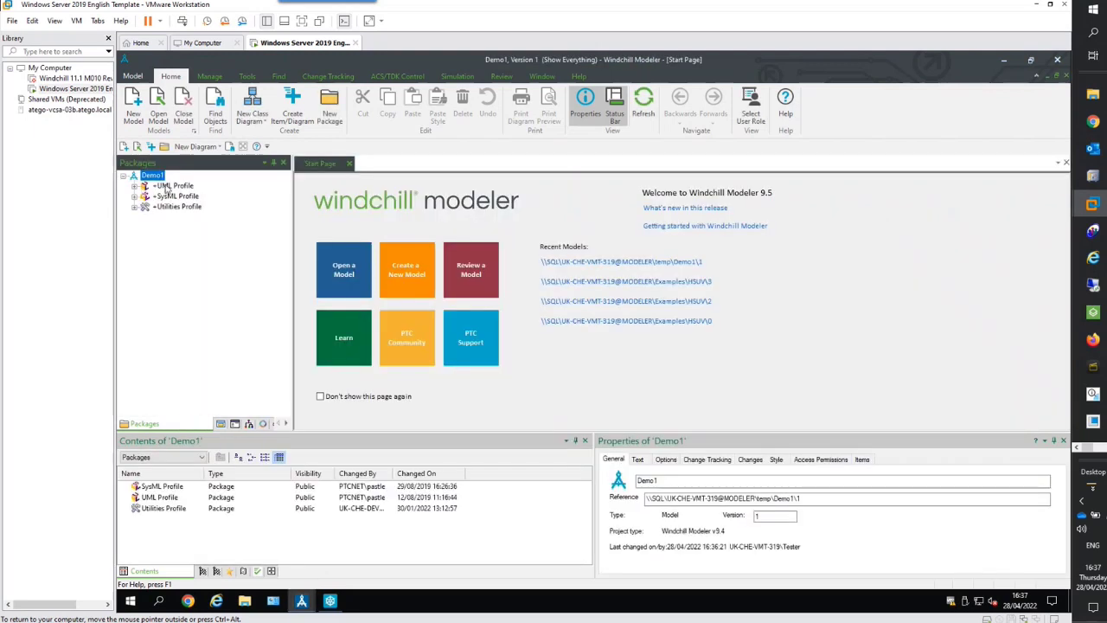
click(329, 108)
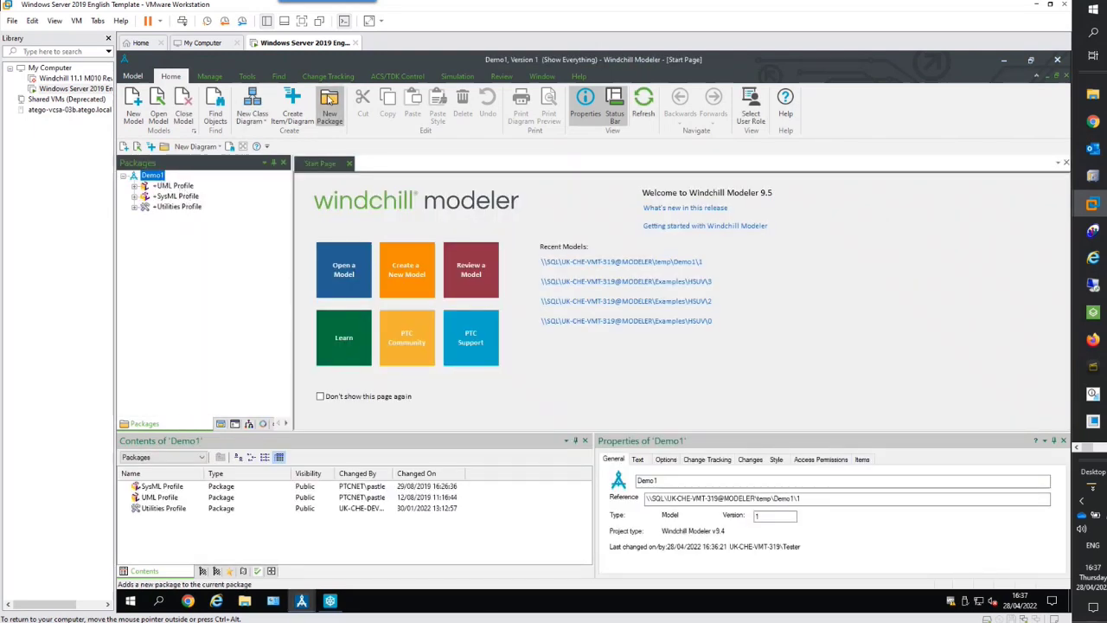
key(Return)
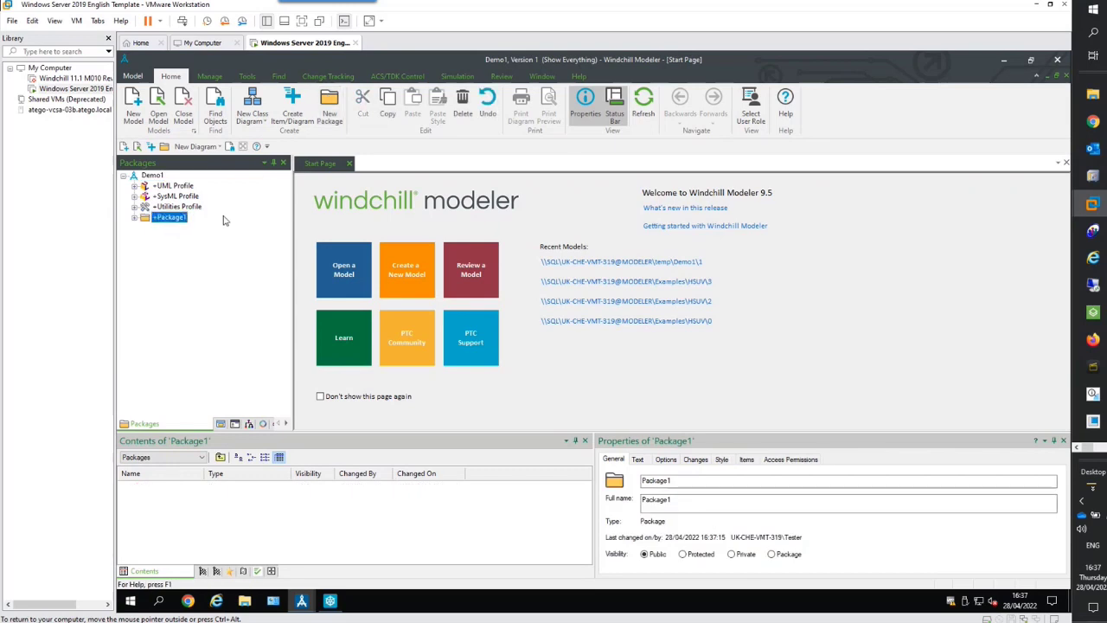
- Add a UML Use Case Diagram to the new package and place one use case on it, keeping the default names
right_click(180, 224)
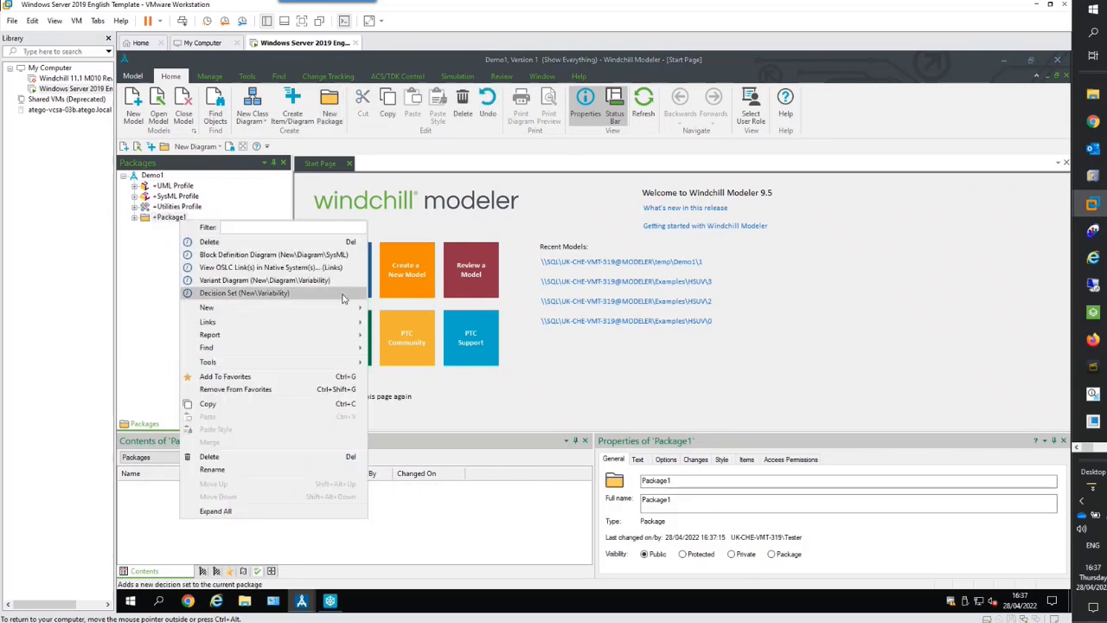
mouse_move(358, 310)
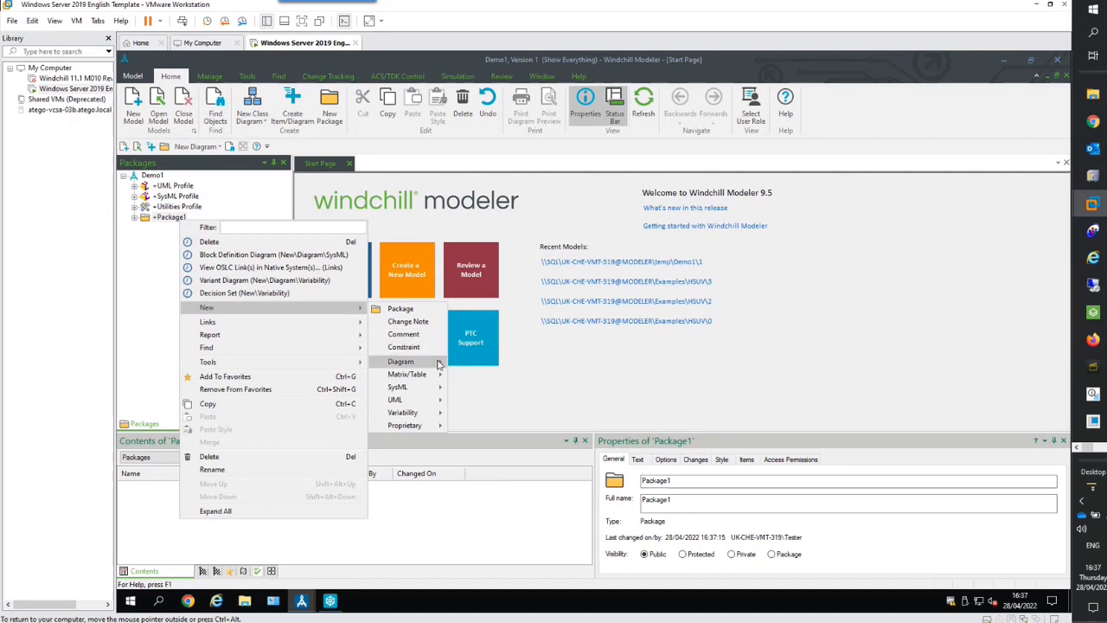
mouse_move(437, 361)
mouse_move(509, 378)
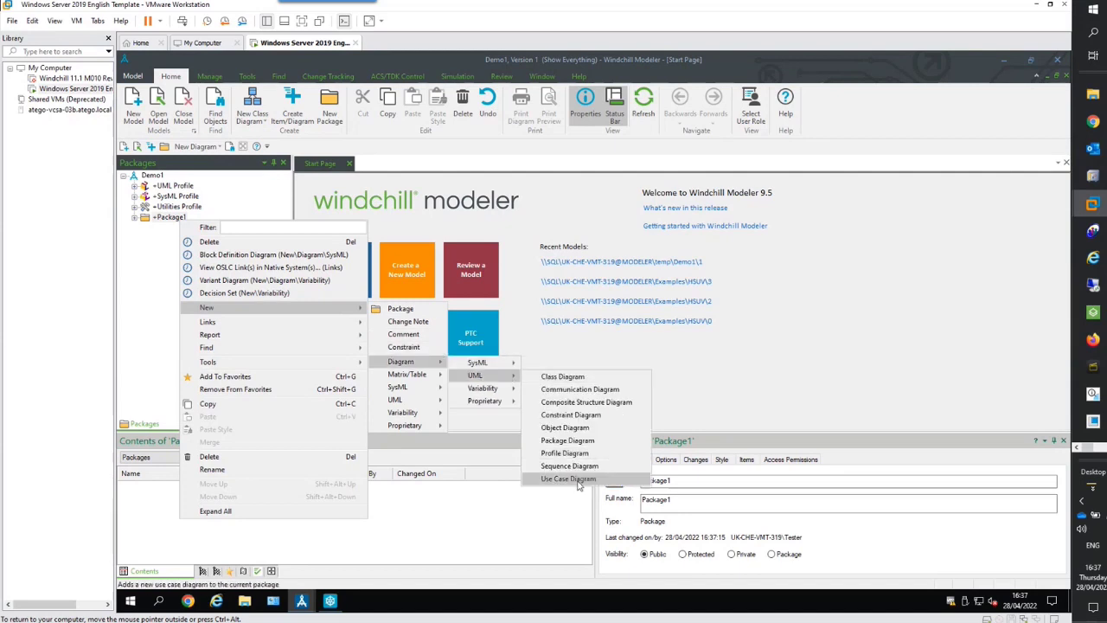
click(580, 482)
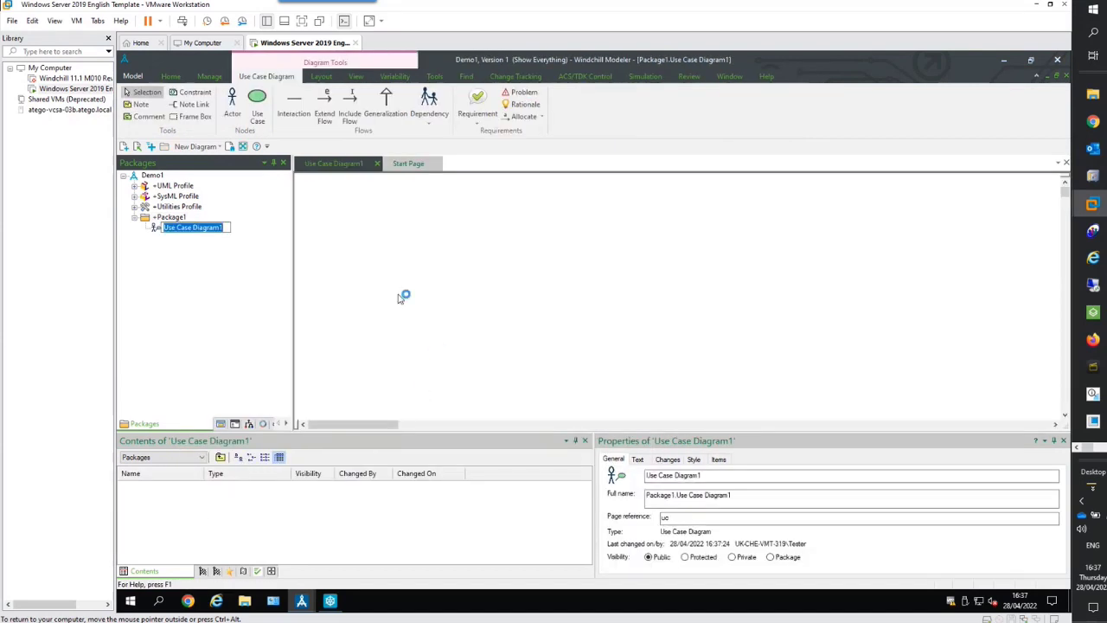
click(262, 109)
click(530, 293)
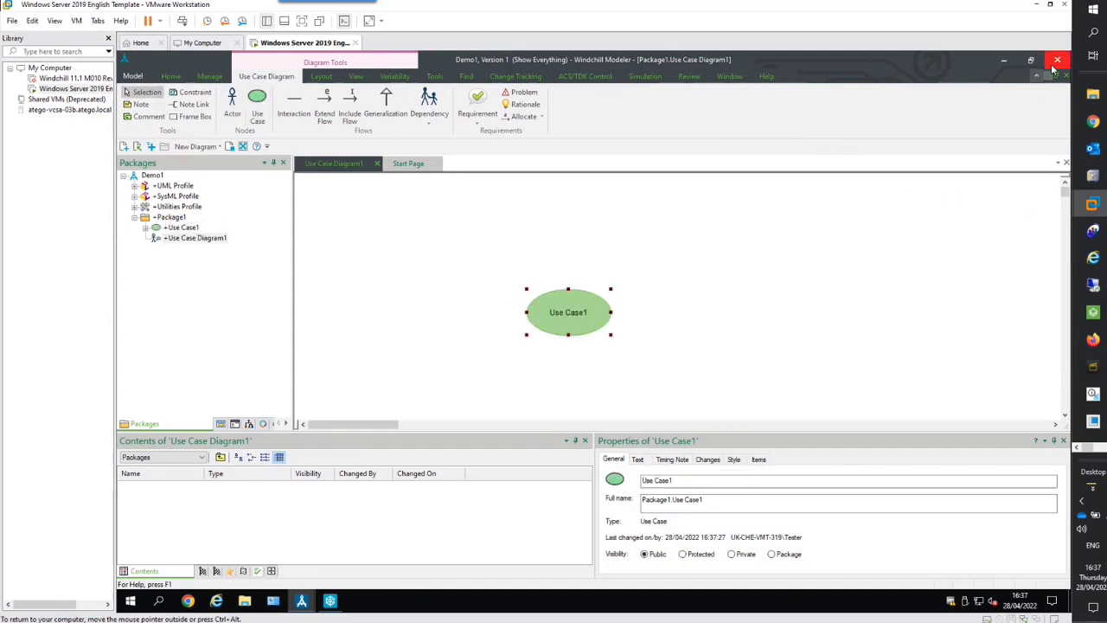
- Close the modeler and create a new private sandbox from version 1 of Demo1 in Model Explorer
click(1058, 66)
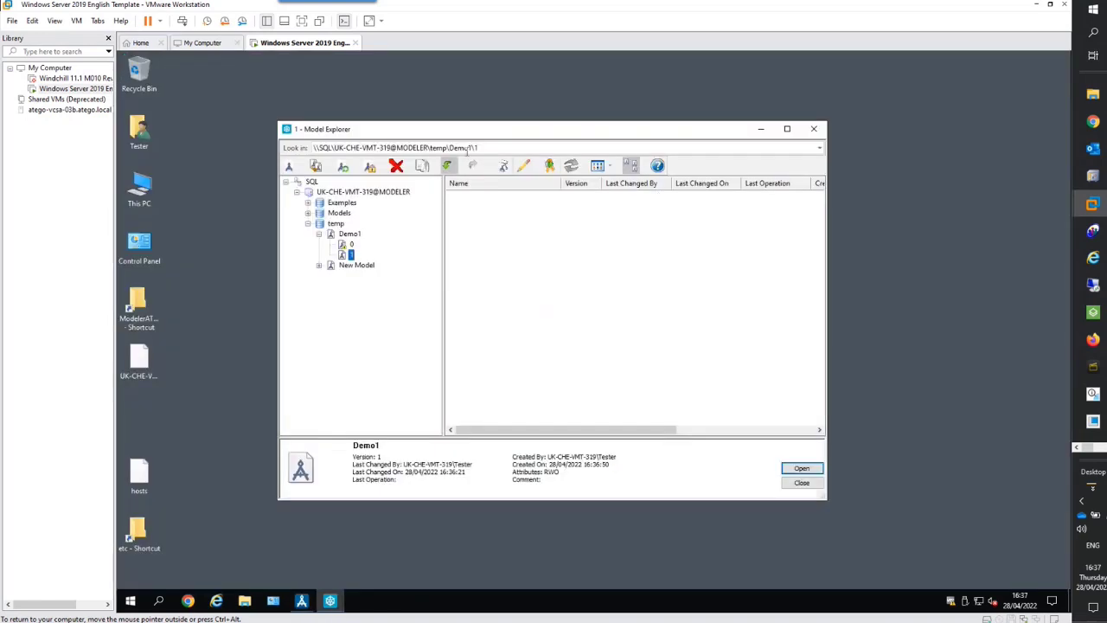
drag(509, 126, 522, 109)
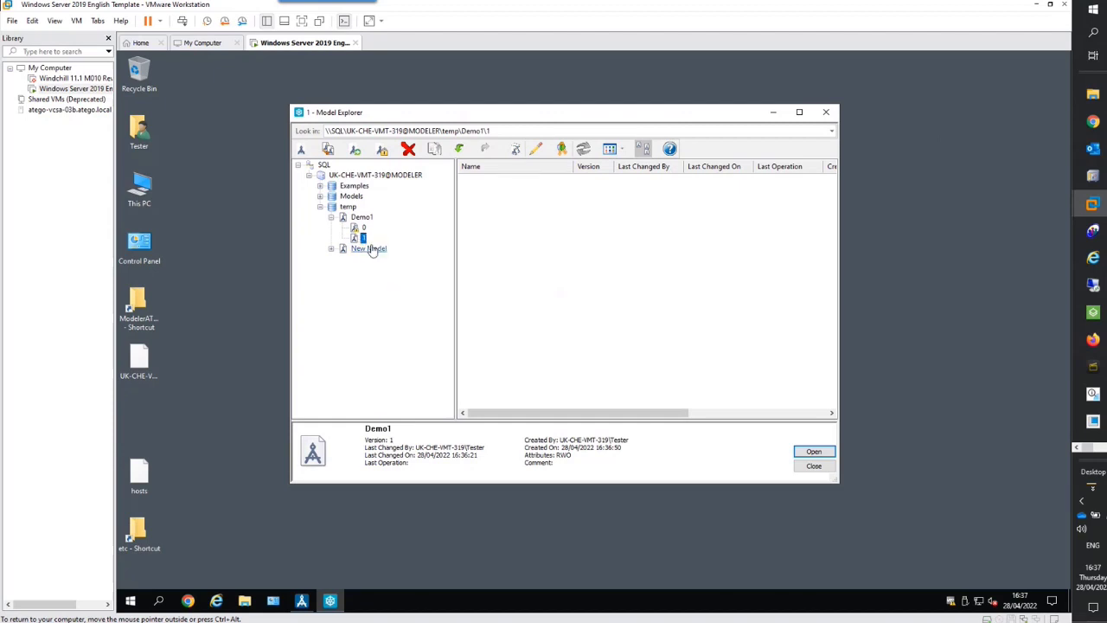
right_click(362, 242)
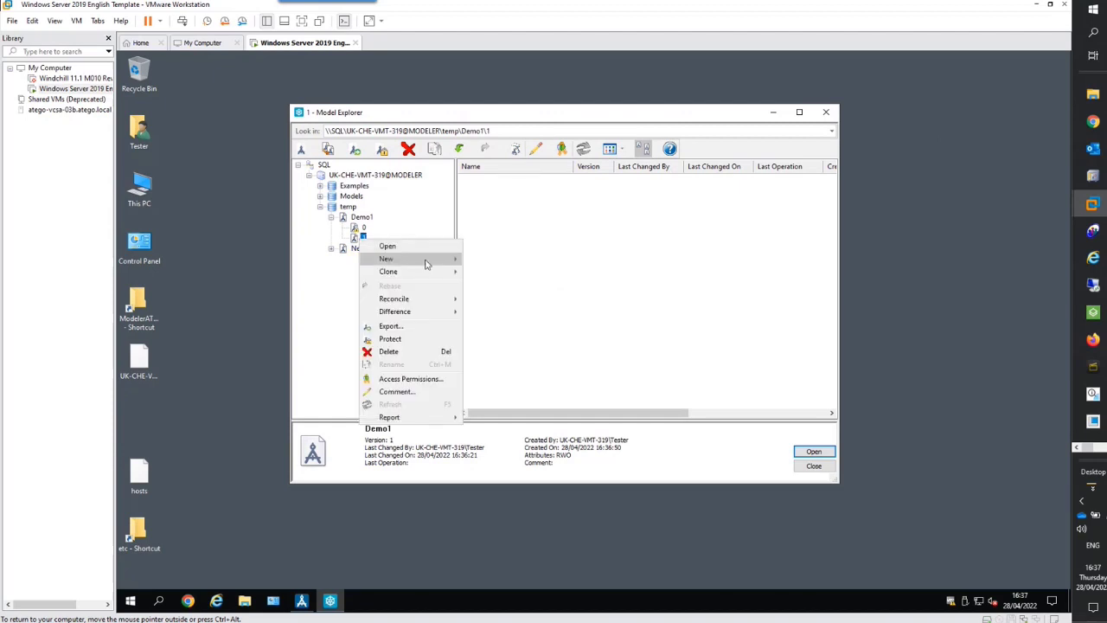
mouse_move(430, 261)
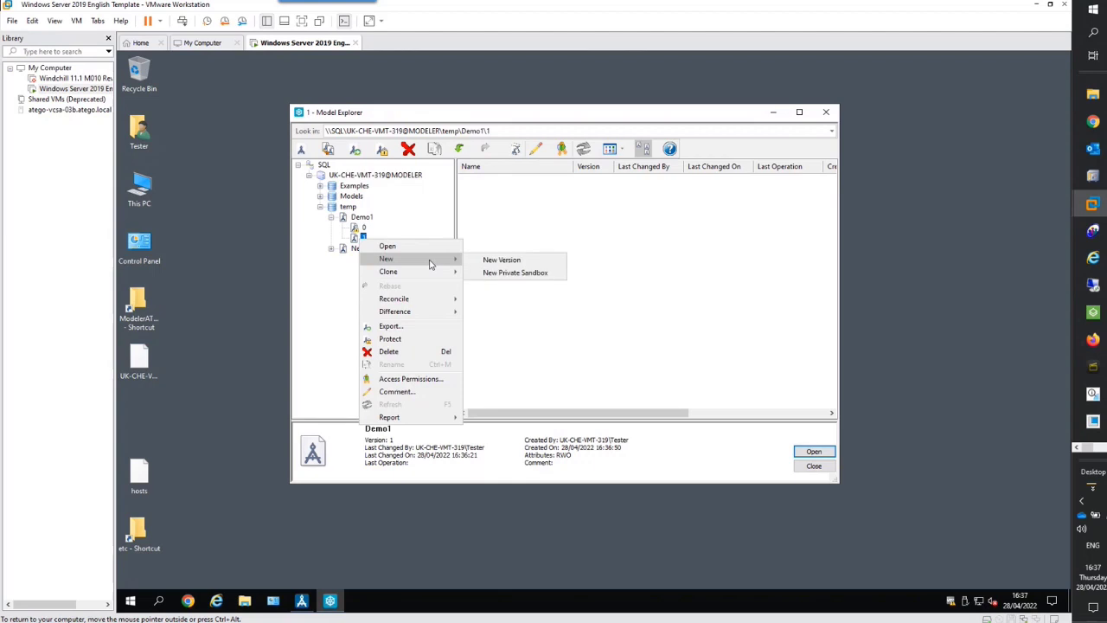
click(546, 274)
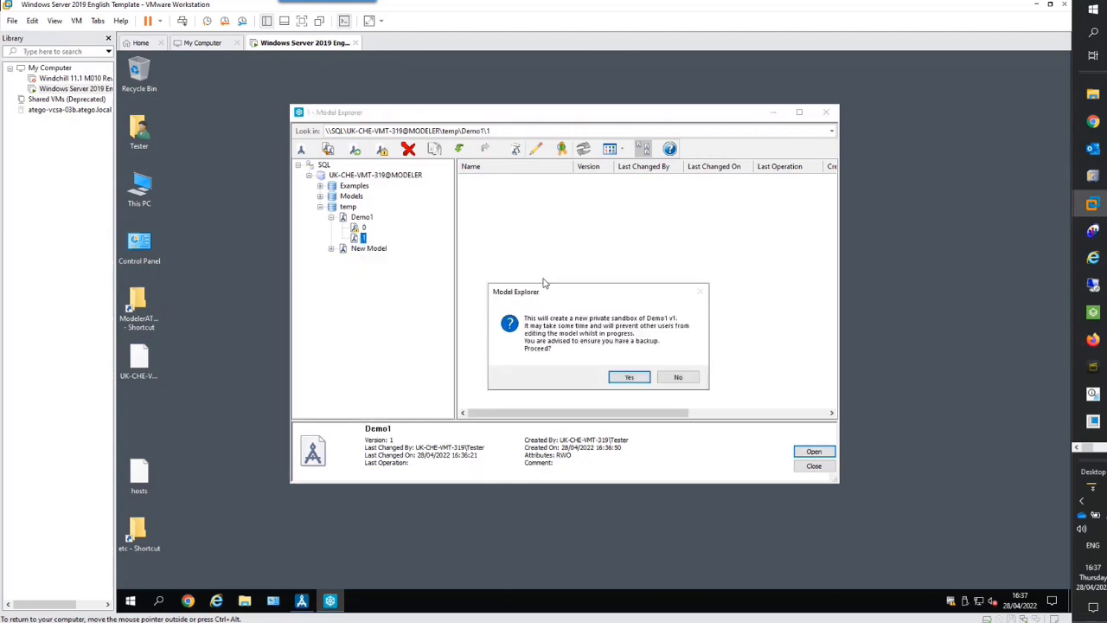
click(632, 377)
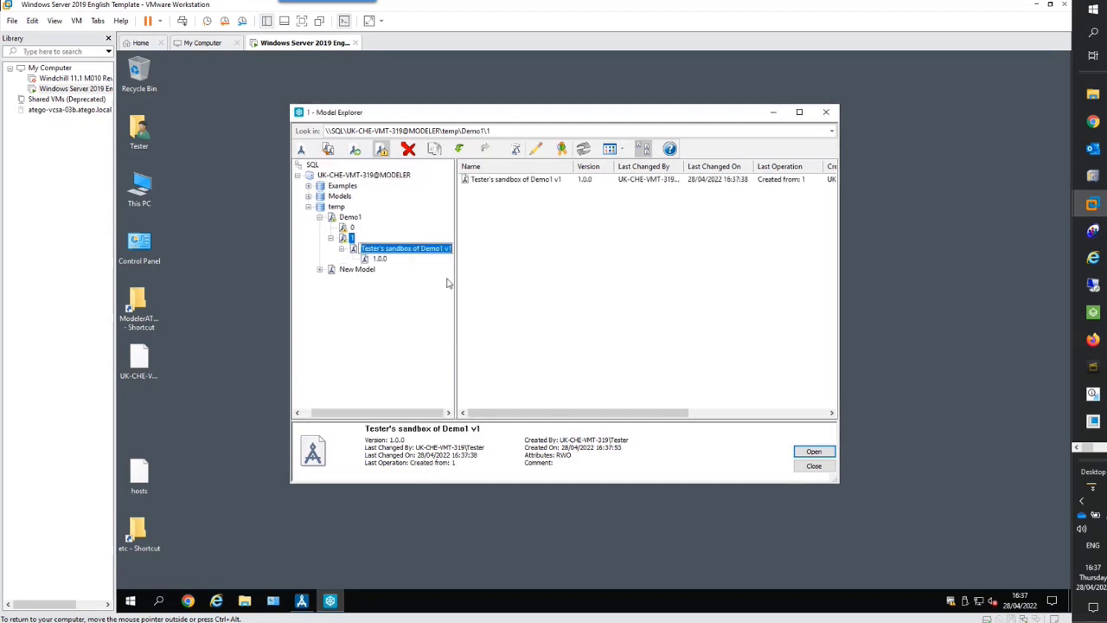
- Open version 1.0.0 of the Demo1 v1 sandbox and add a second package with the default name
drag(458, 278, 562, 275)
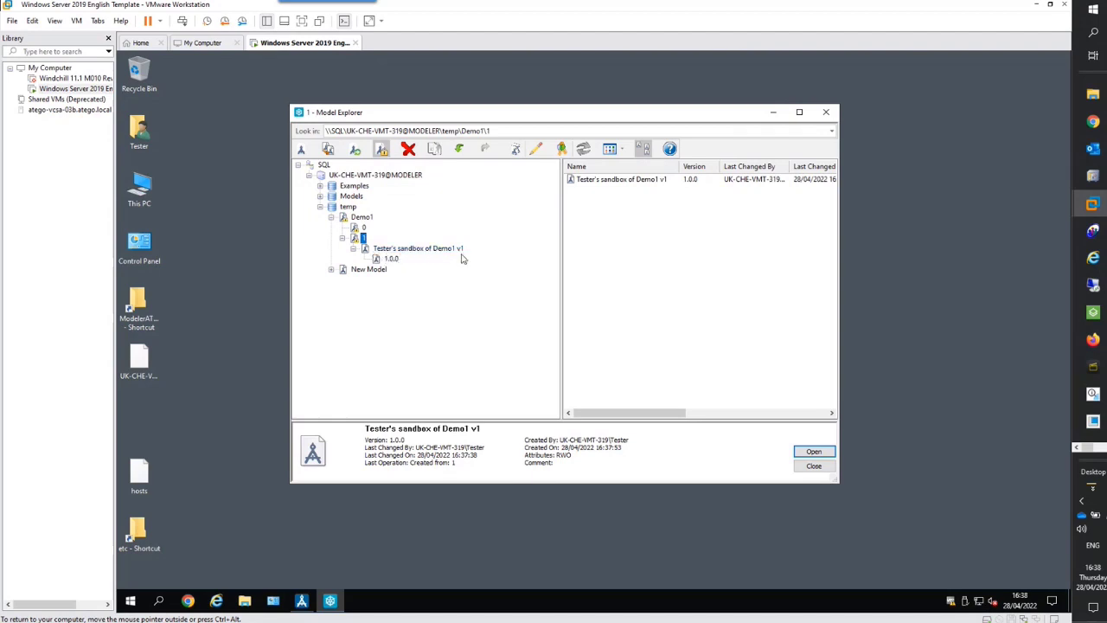
click(390, 260)
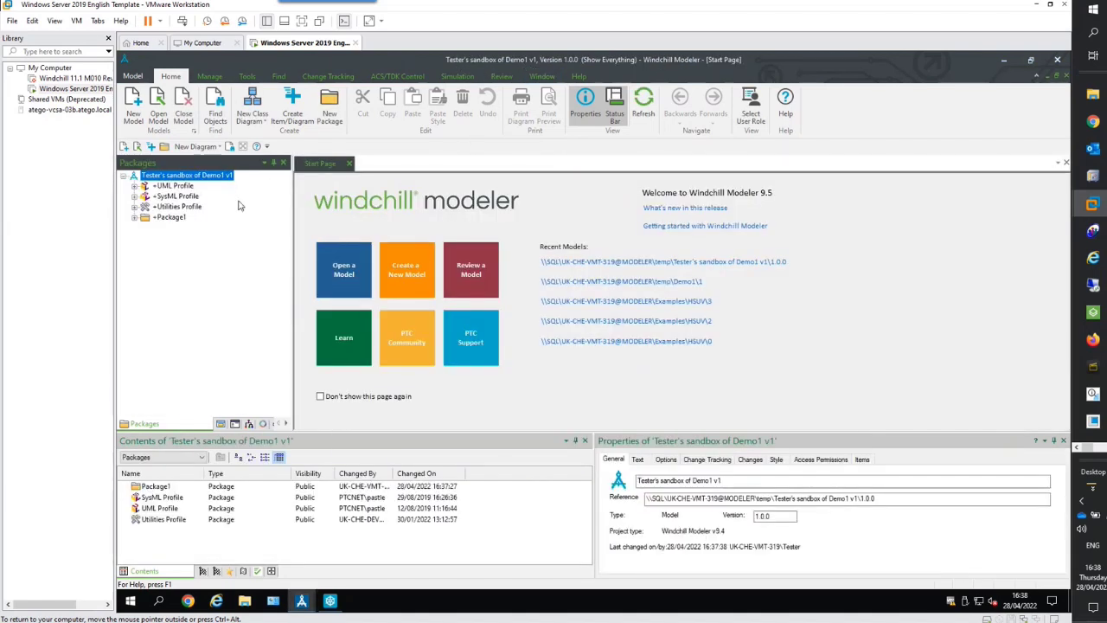
click(332, 105)
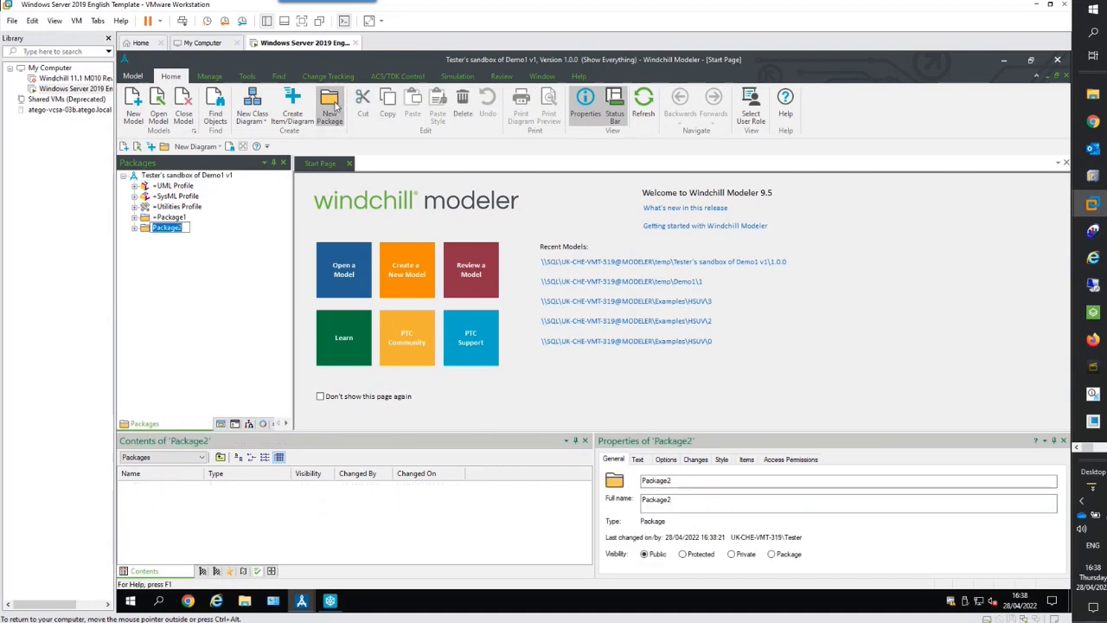
key(Return)
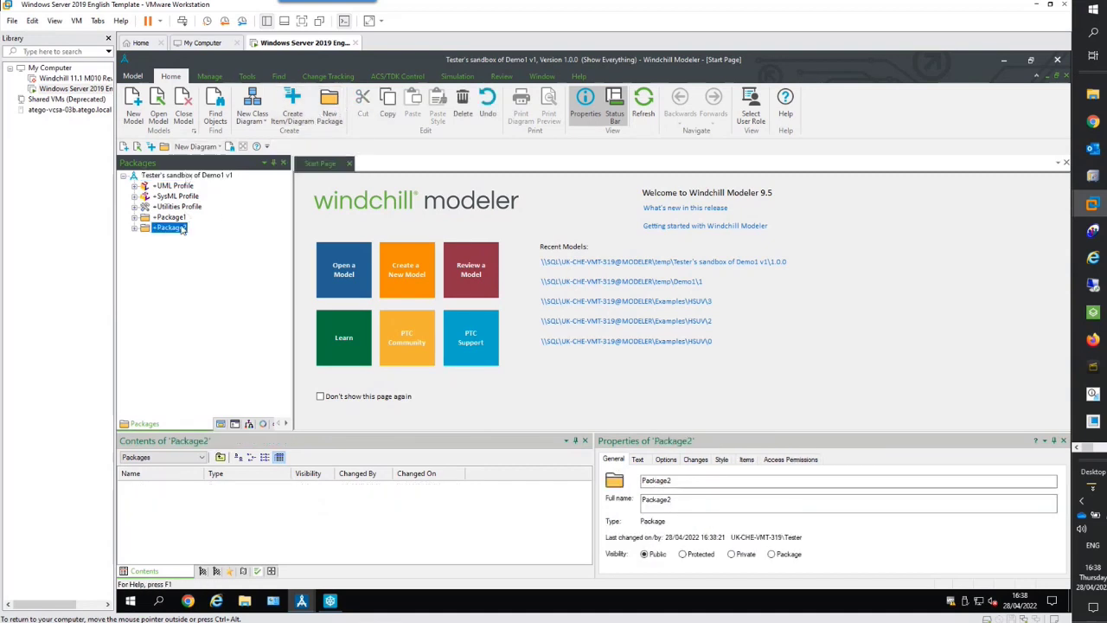
- Add a SysML Requirement Diagram to Package2 and place one requirement on it, keeping the default names
right_click(182, 230)
mouse_move(350, 316)
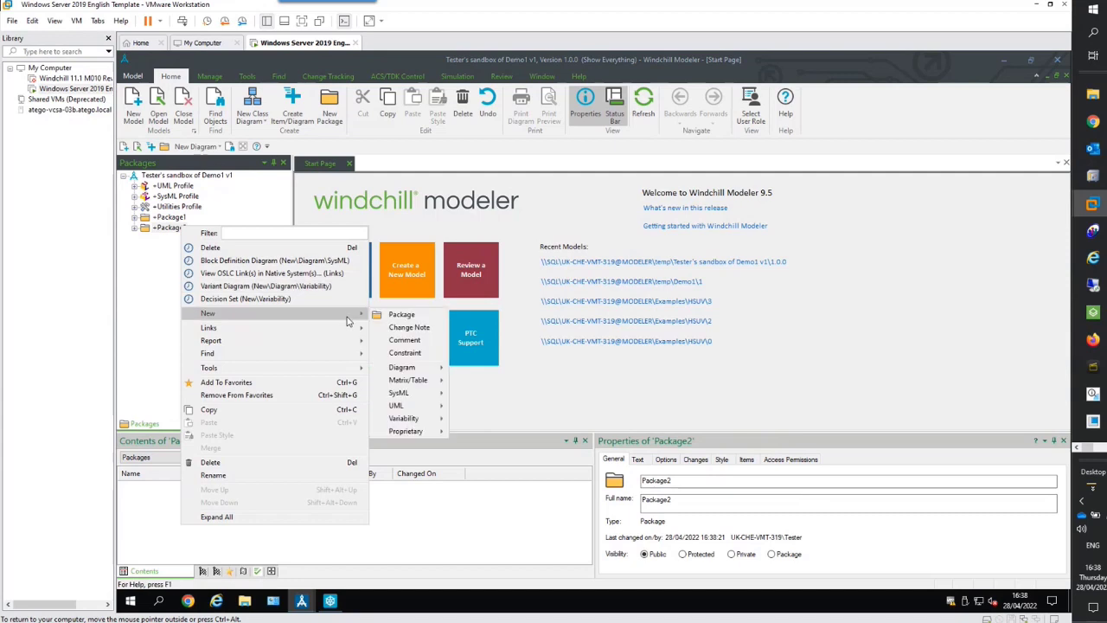
mouse_move(429, 394)
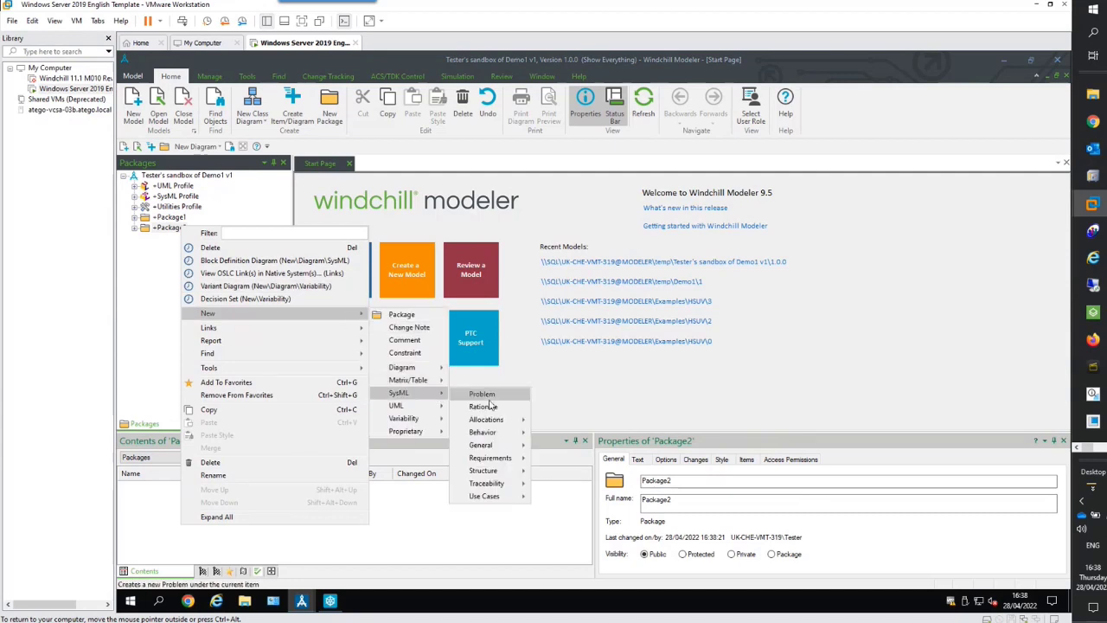
mouse_move(502, 457)
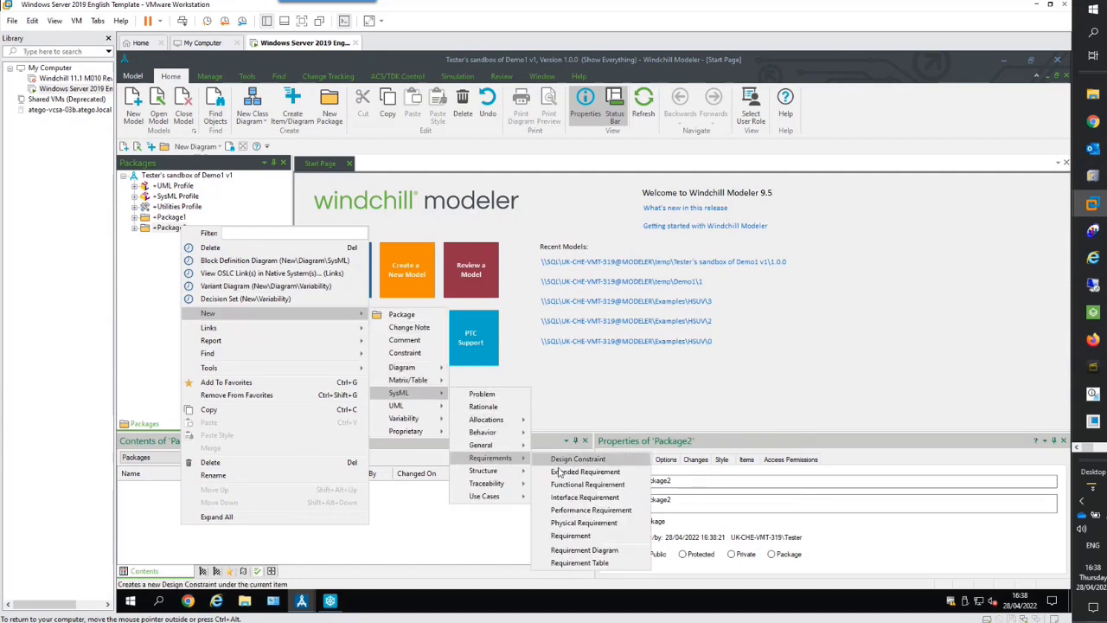
click(584, 550)
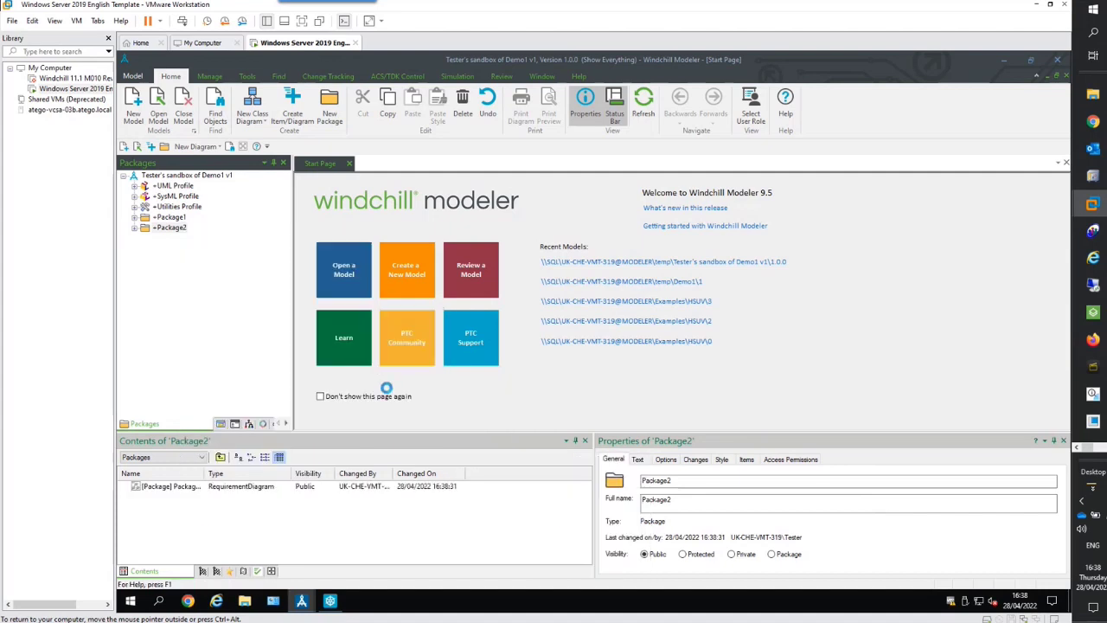
click(289, 106)
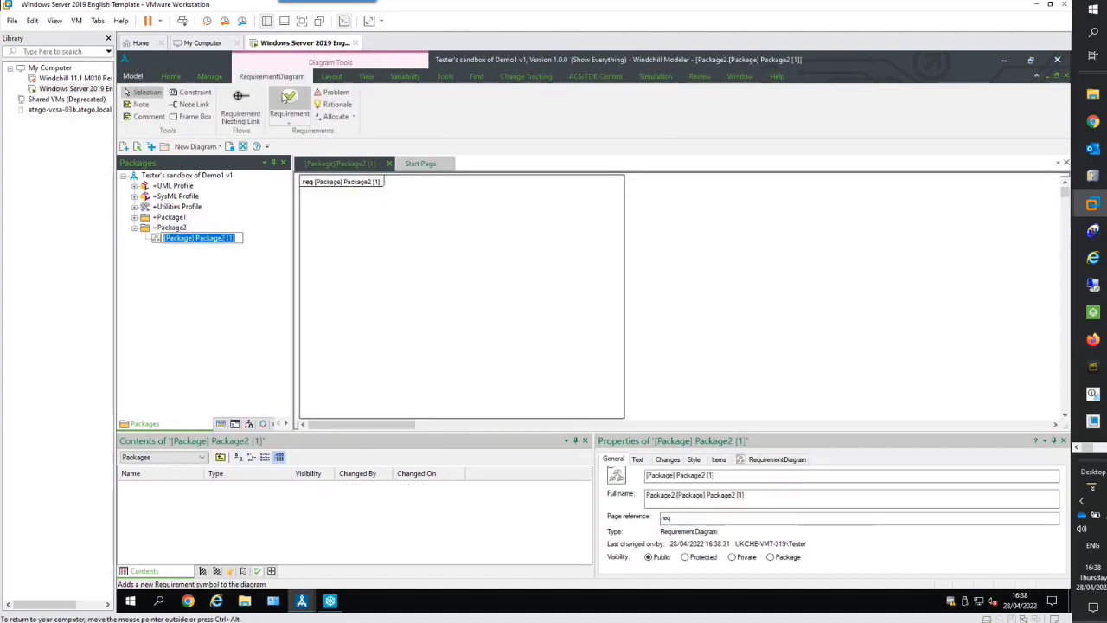
click(408, 228)
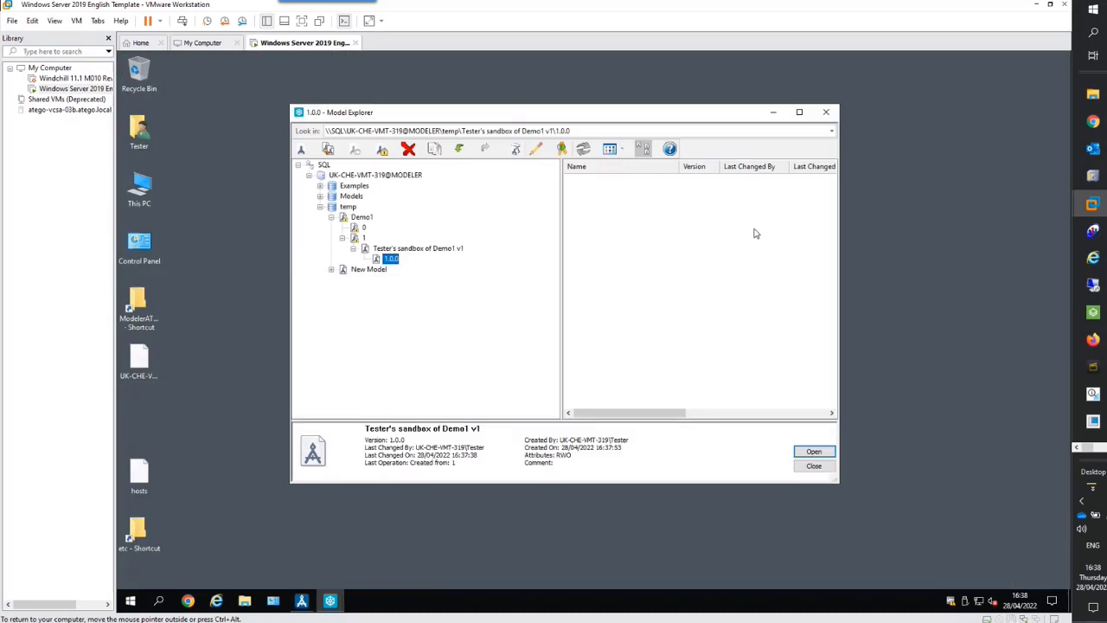
- Reconcile version 1.0.0 of the Demo1 v1 sandbox to the trunk, clearing model item locks as they are encountered
right_click(393, 260)
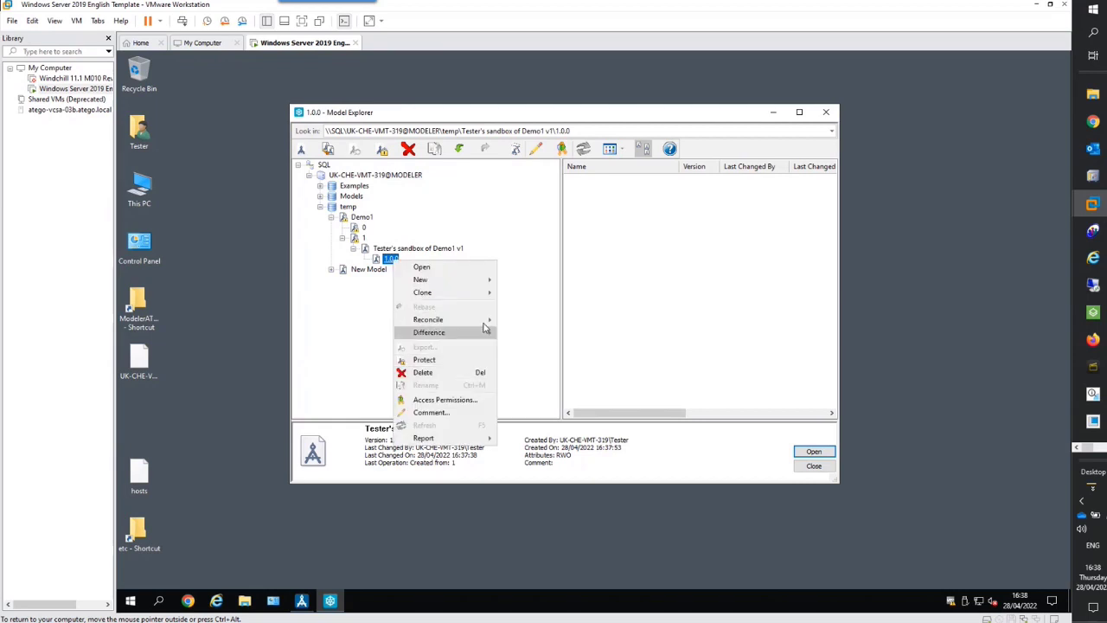
mouse_move(485, 321)
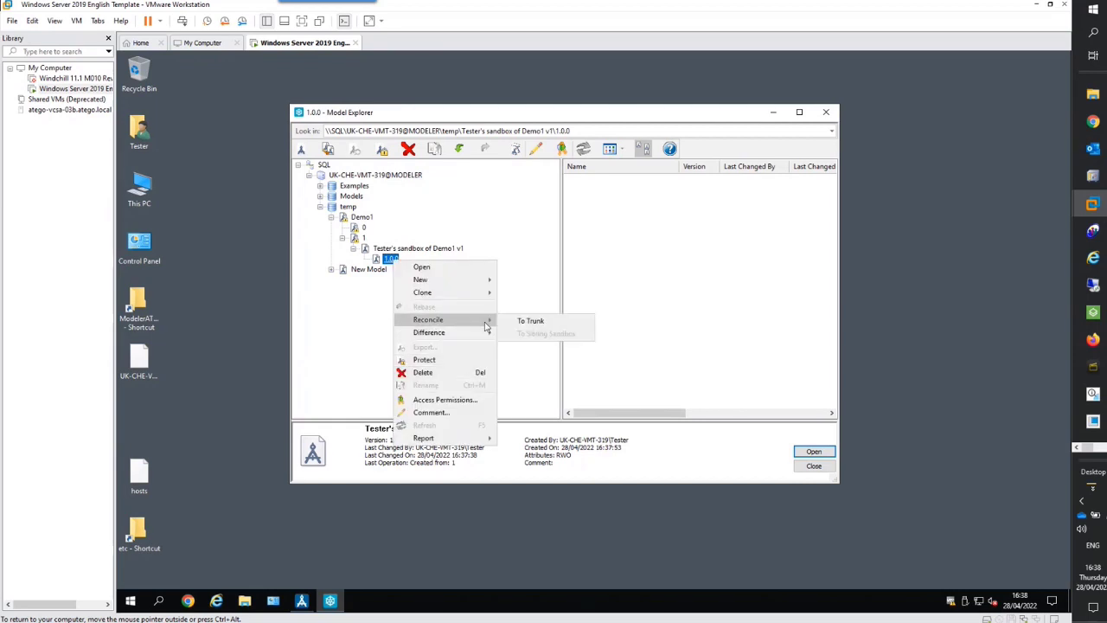
click(581, 324)
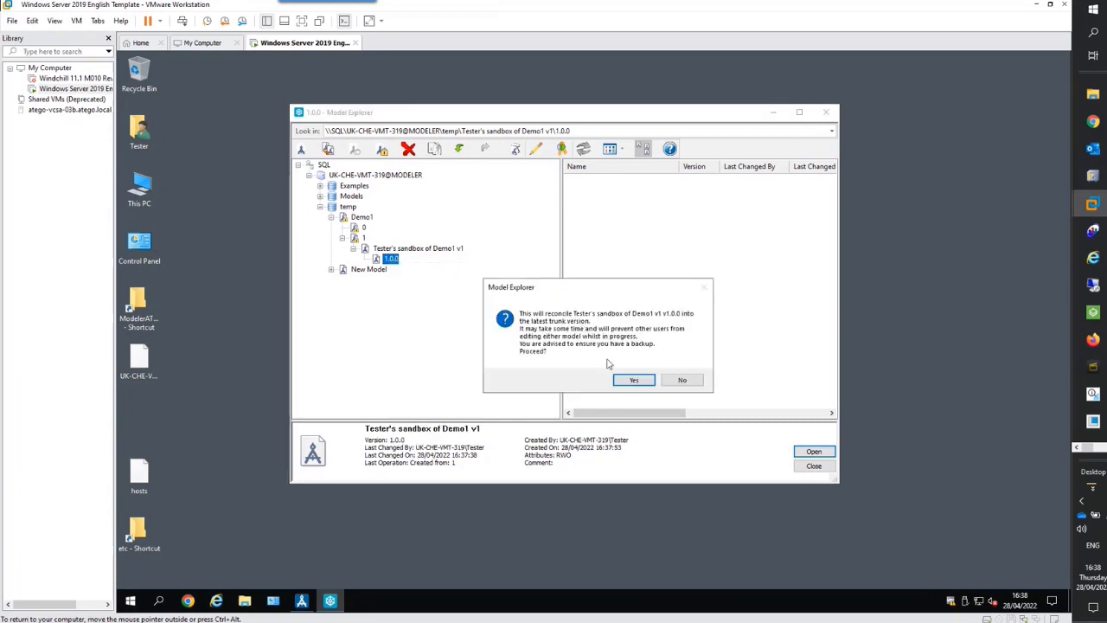
click(640, 381)
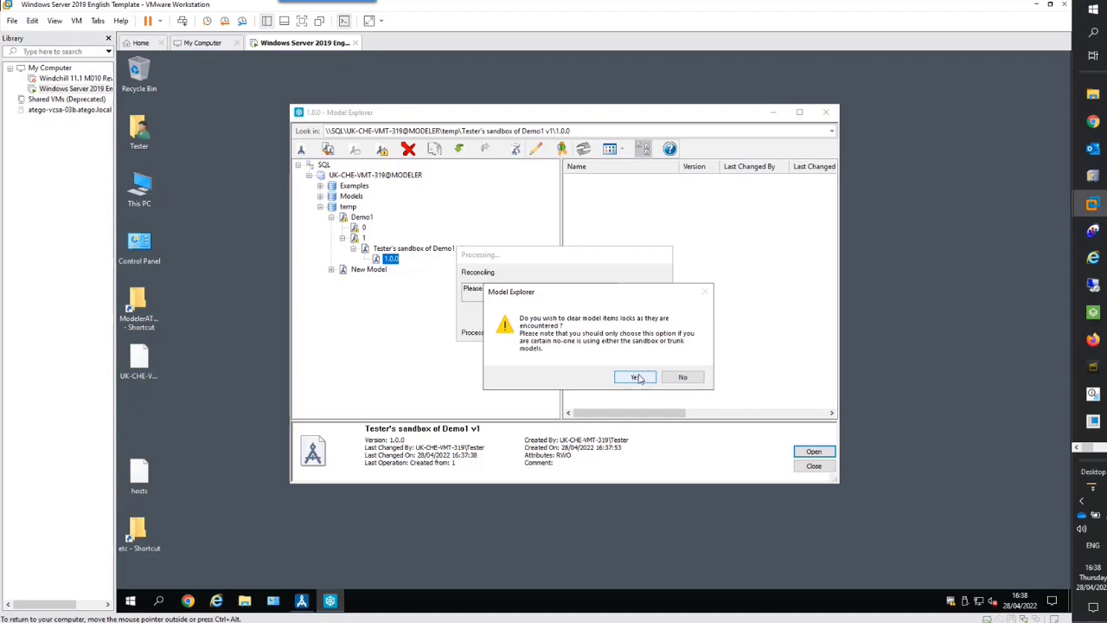
click(638, 378)
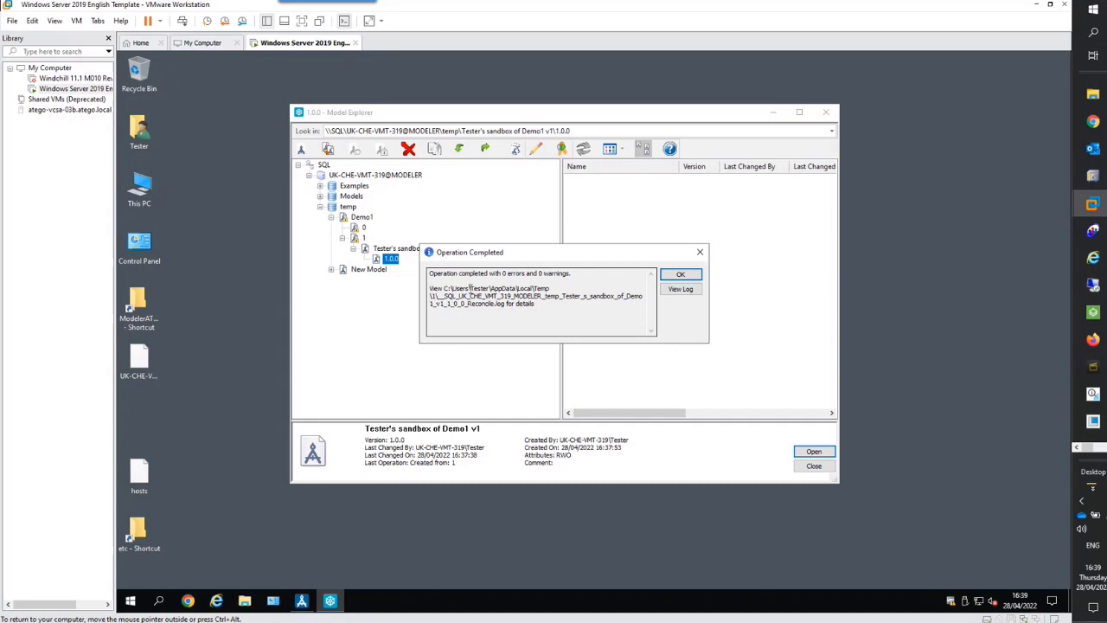
click(680, 275)
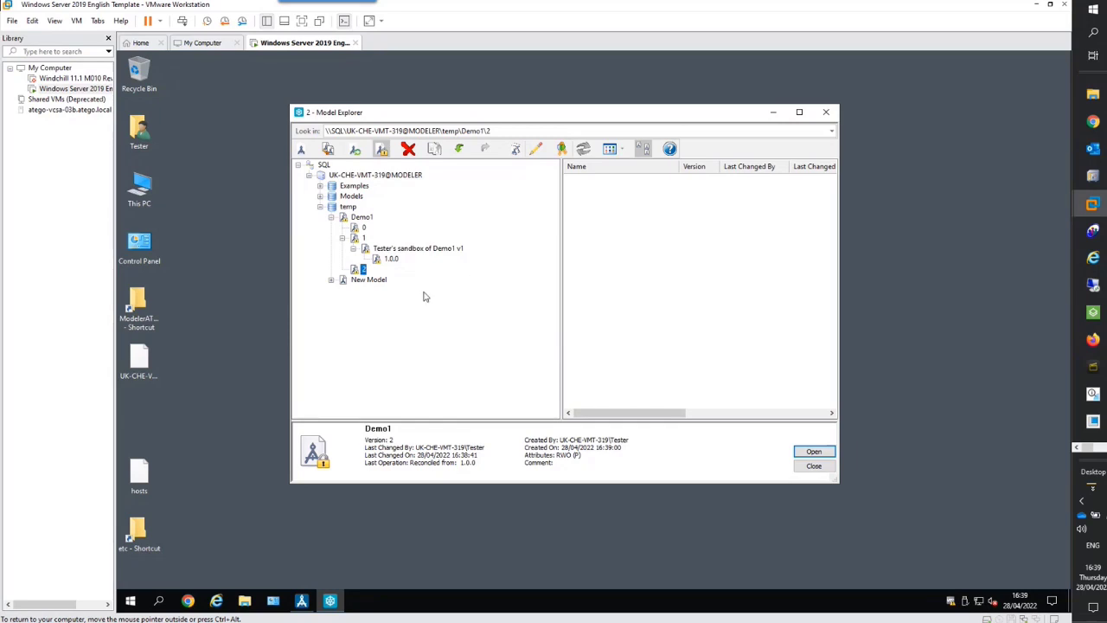
- Create a new version of Demo1 from the protected trunk version 2
right_click(359, 271)
mouse_move(426, 292)
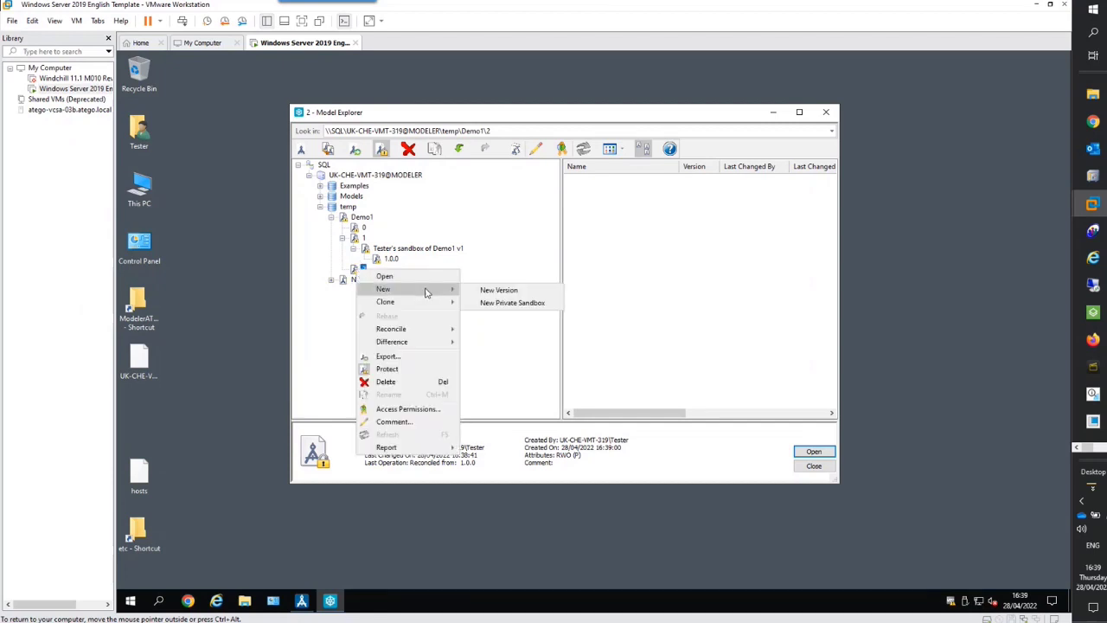
click(498, 291)
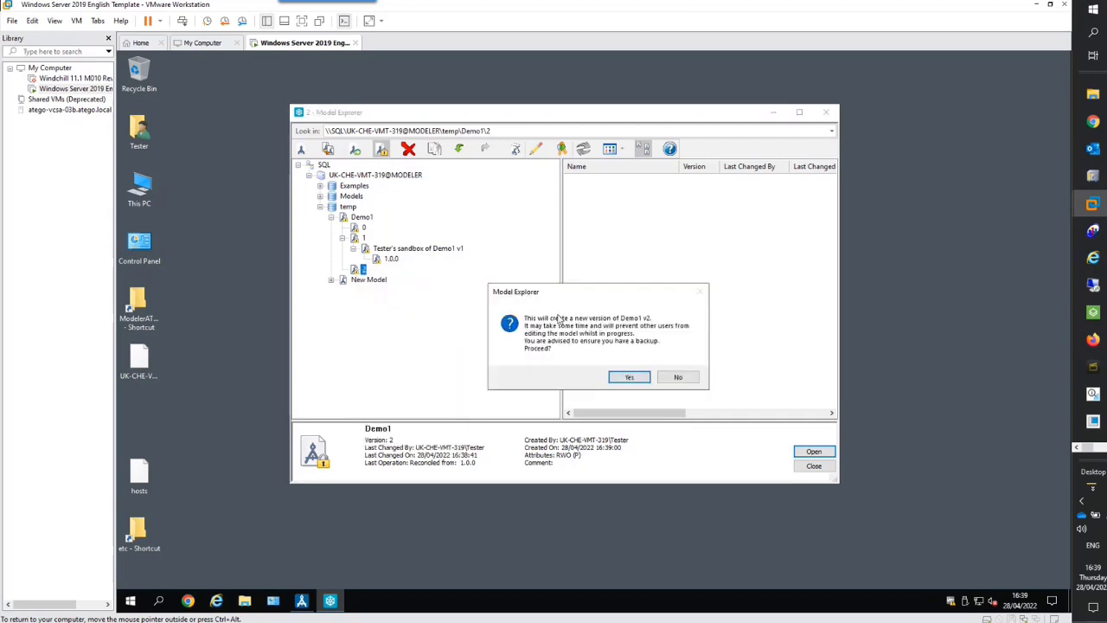
click(624, 376)
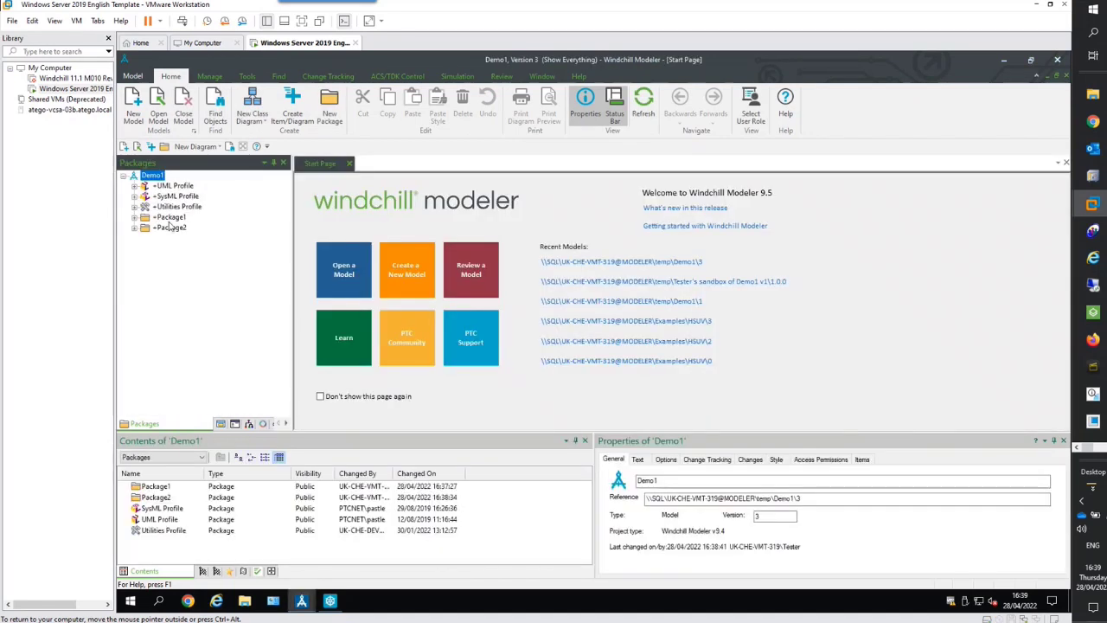
- Examine the requirement inside Package2 in version 3 of Demo1 and return to Model Explorer
click(135, 229)
click(193, 241)
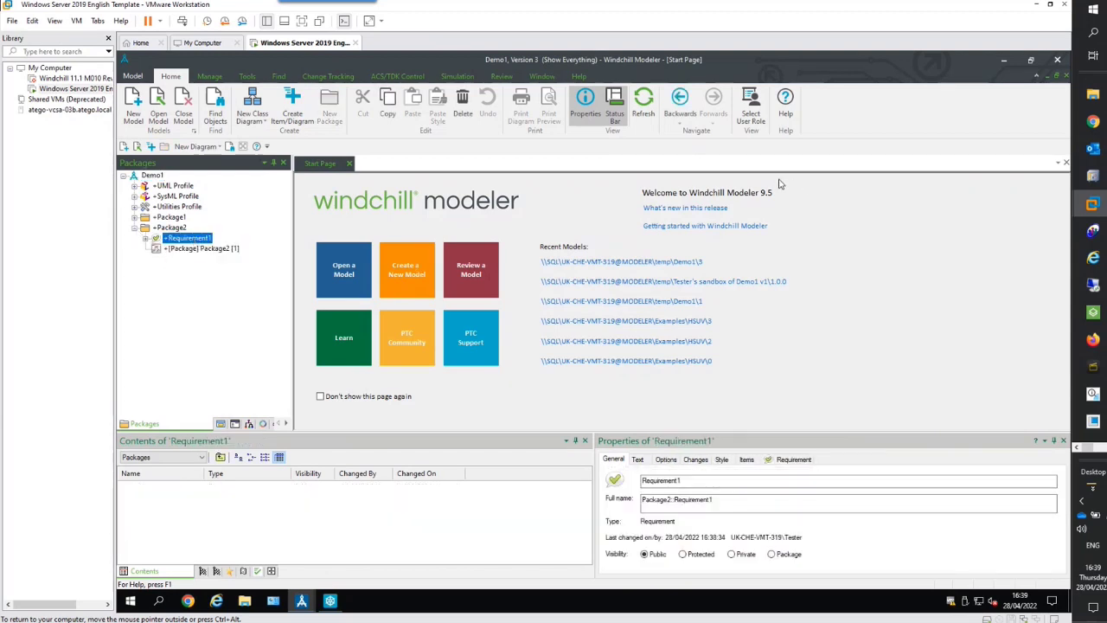
click(1005, 60)
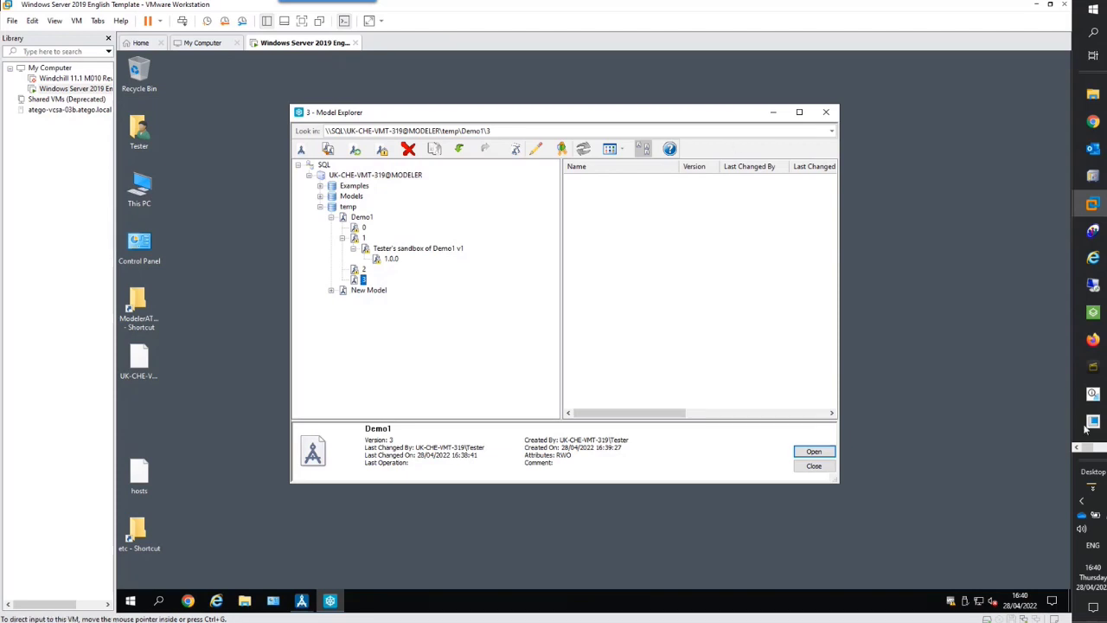
- Switch to the Introduction to Windchill Modeler presentation in PowerPoint, start the slide show from the DEMO slide and advance to Import / Export
click(1100, 448)
click(1093, 285)
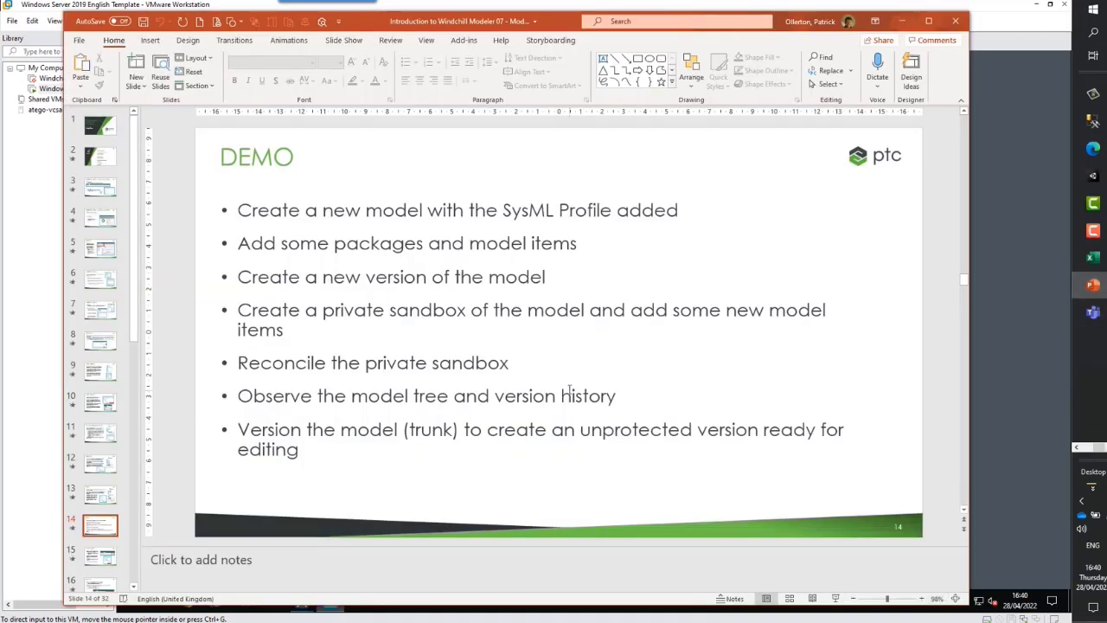
click(836, 599)
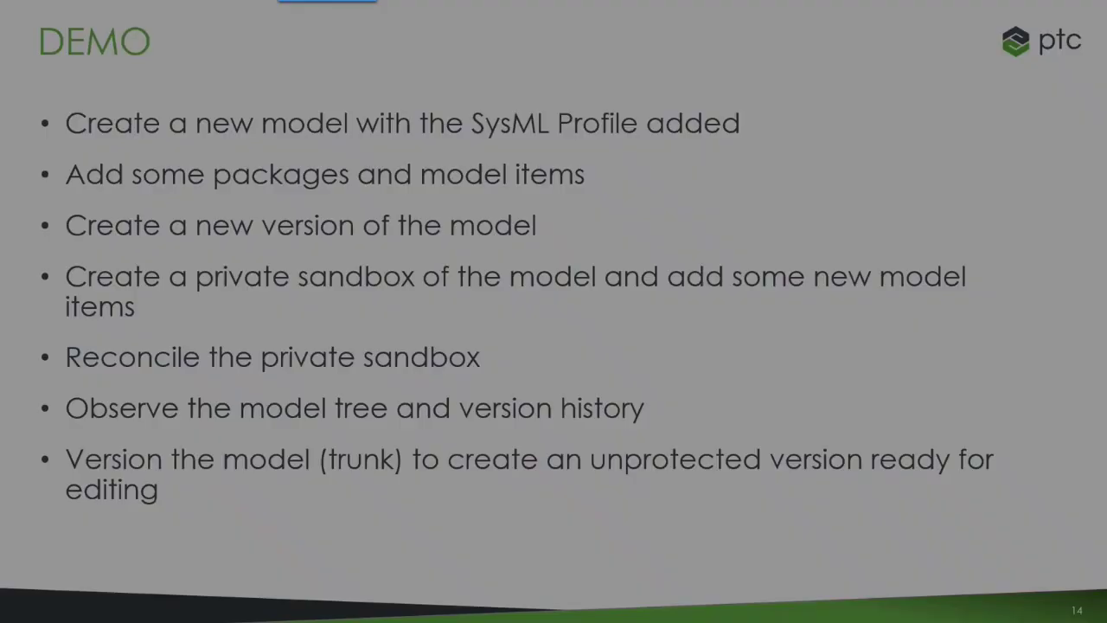
key(Right)
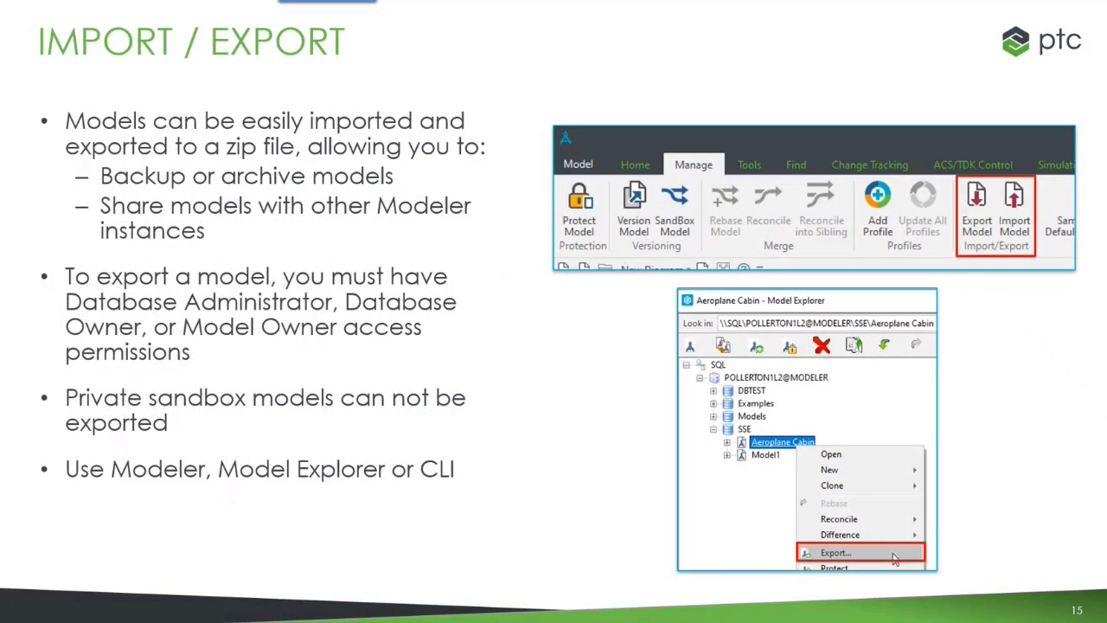